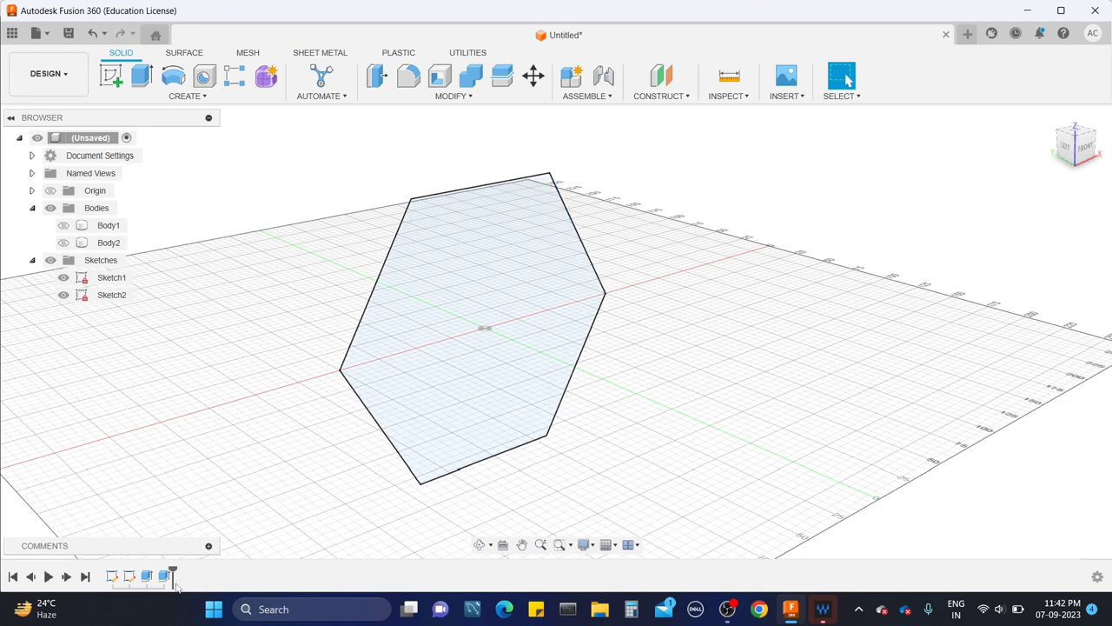
Reopen Sketch2 for editing
left_click(553, 267)
right_click(555, 267)
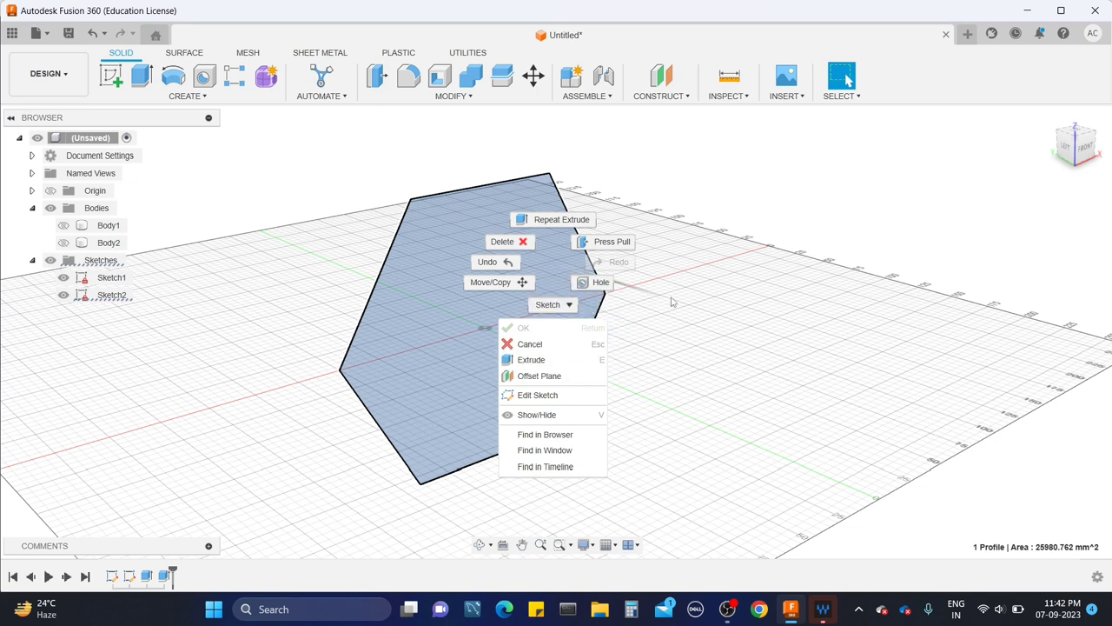
left_click(559, 306)
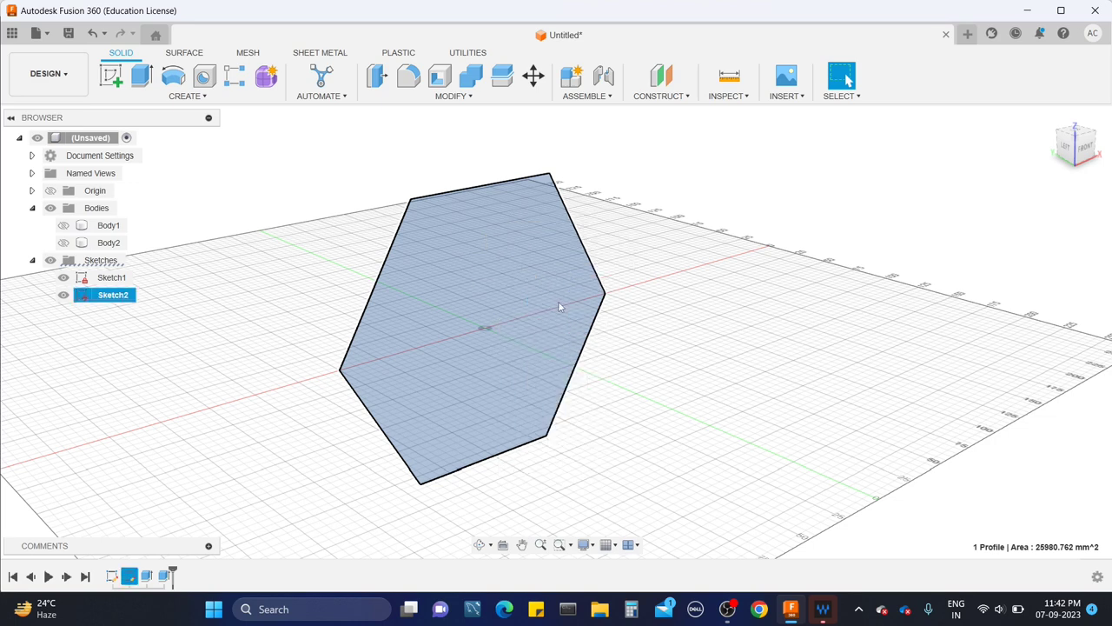
right_click(560, 306)
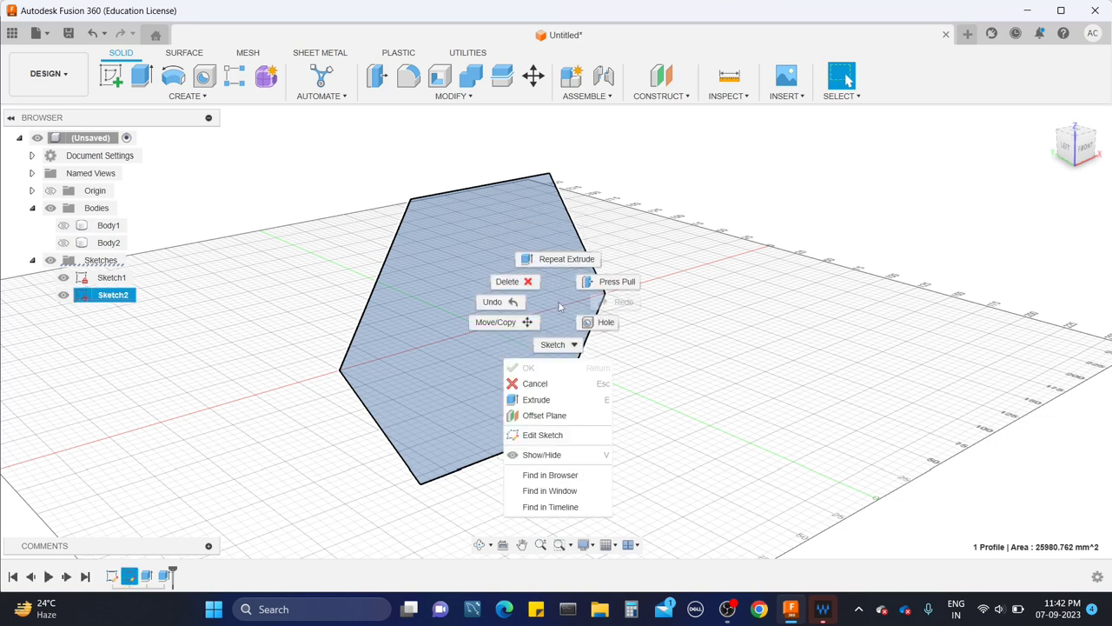
left_click(563, 437)
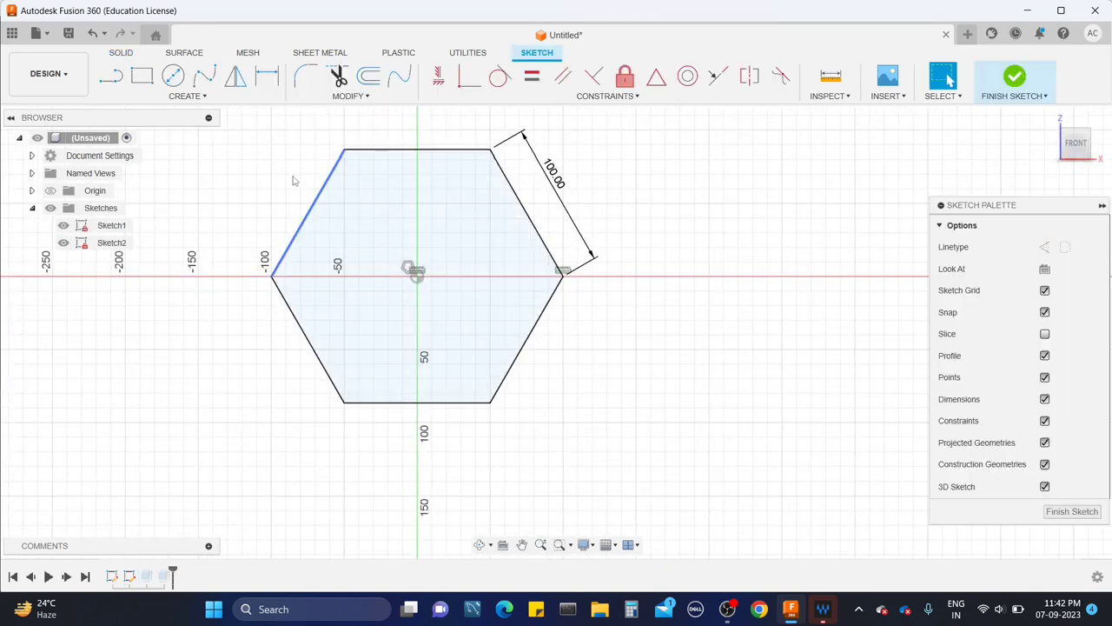
Draw a vertical line from the hexagon's top edge to its bottom edge and finish the sketch
left_click(110, 77)
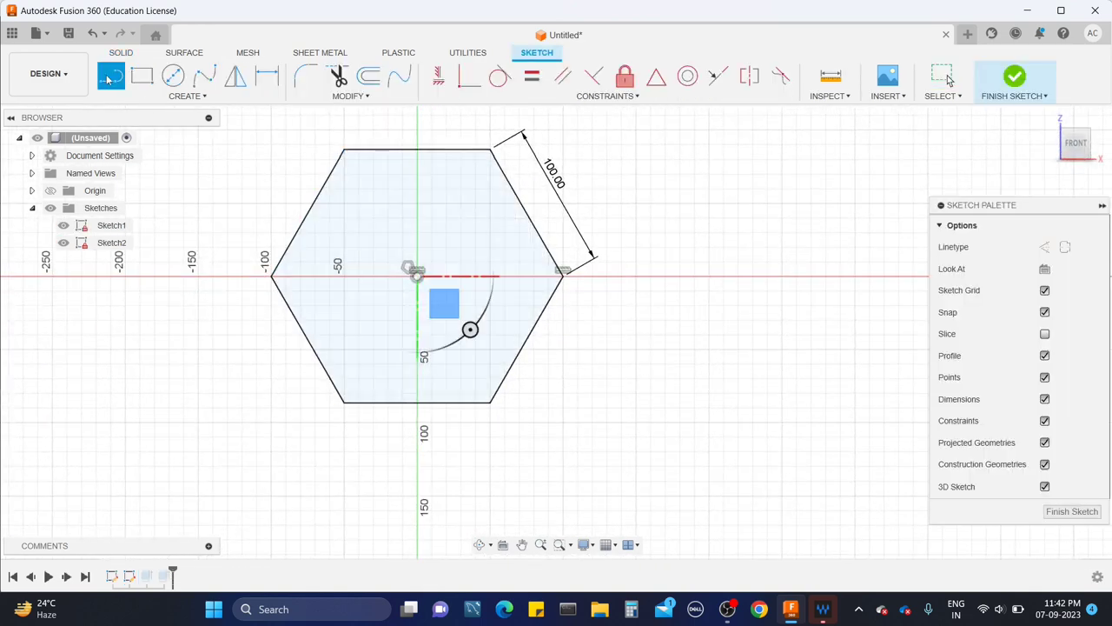
left_click(417, 150)
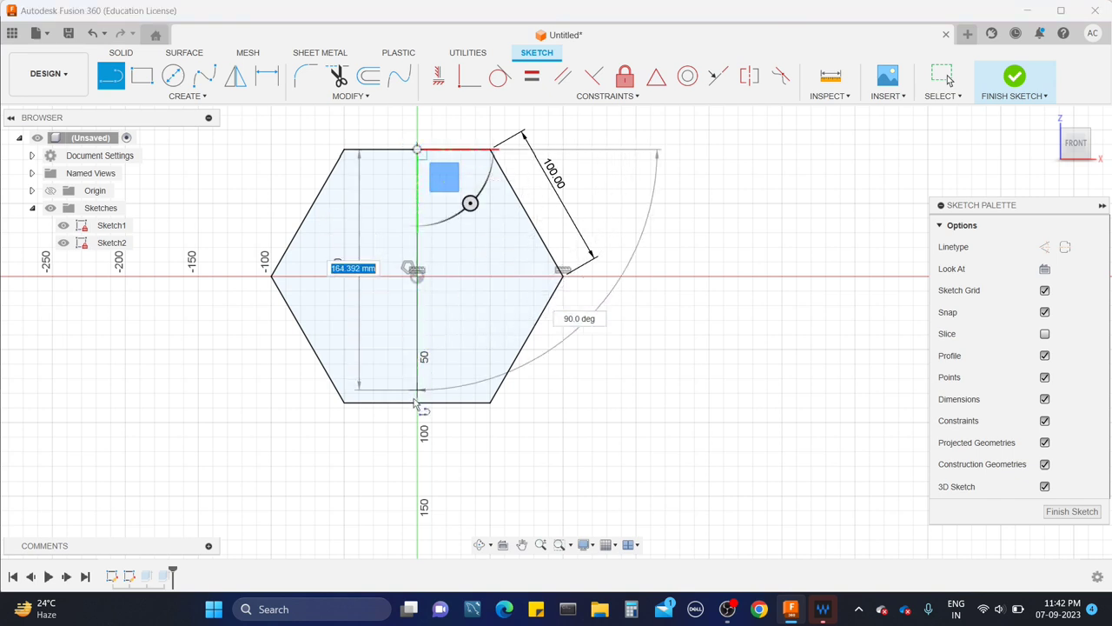
double_click(417, 402)
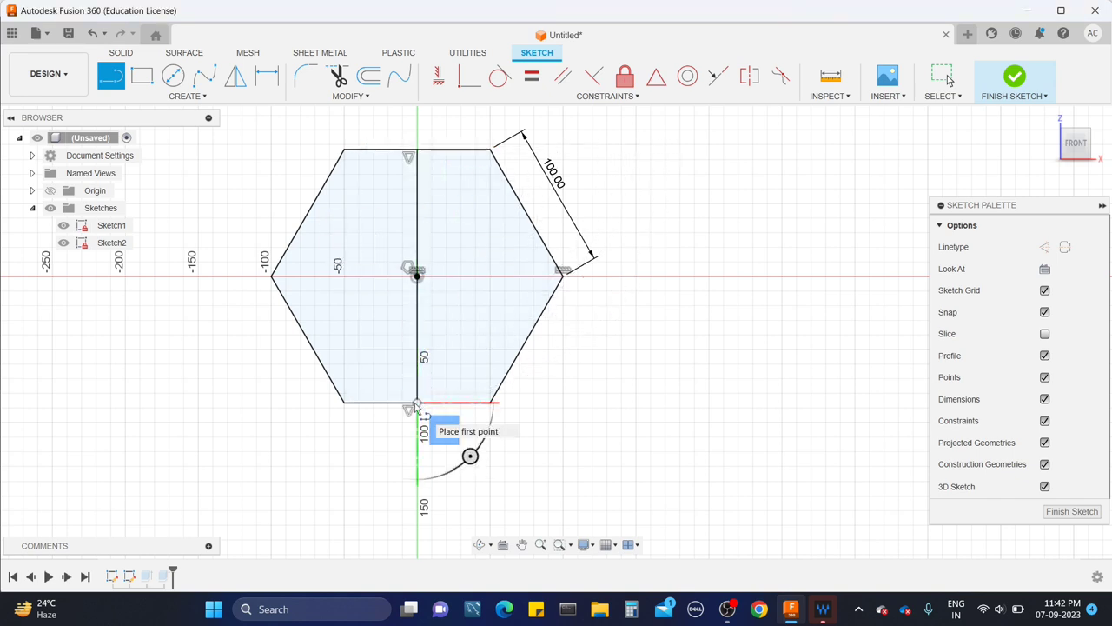
left_click(947, 76)
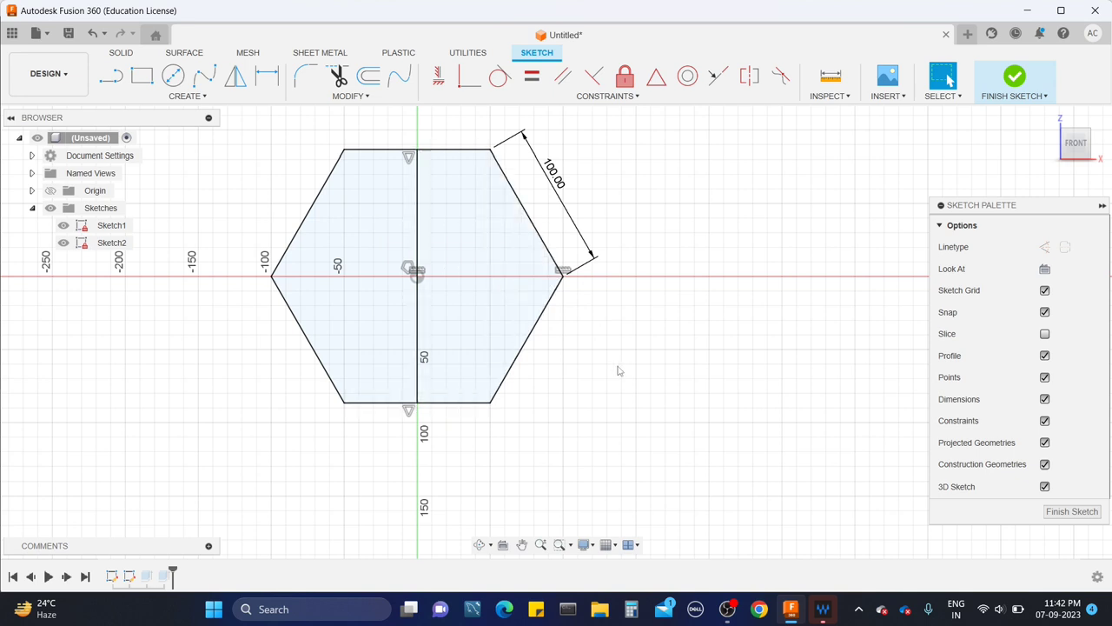
left_click(1072, 511)
middle_click_drag(690, 304, 718, 335, "shift")
left_click(843, 76)
left_click(371, 202)
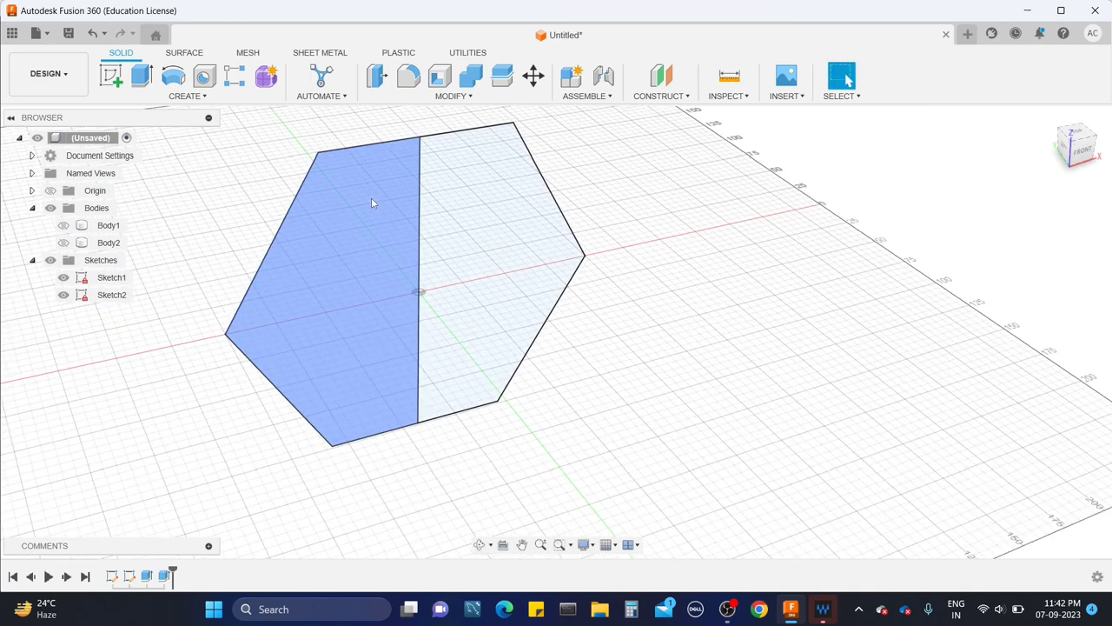
Start a revolve with the hexagon's right half as the profile, ready to pick the axis
left_click(176, 77)
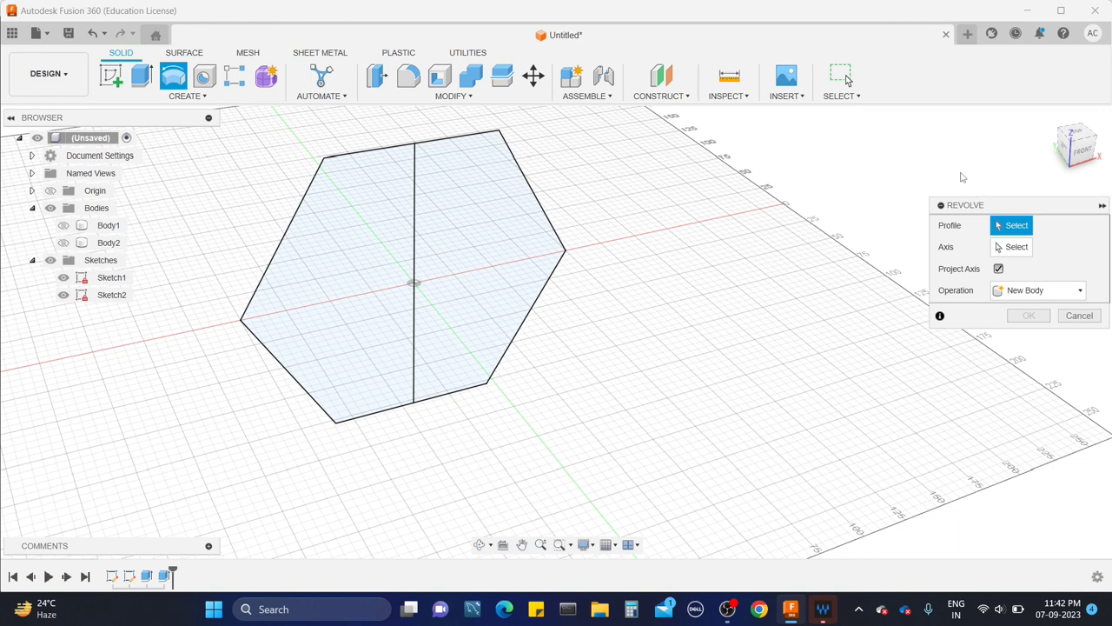
left_click(521, 220)
left_click(1026, 251)
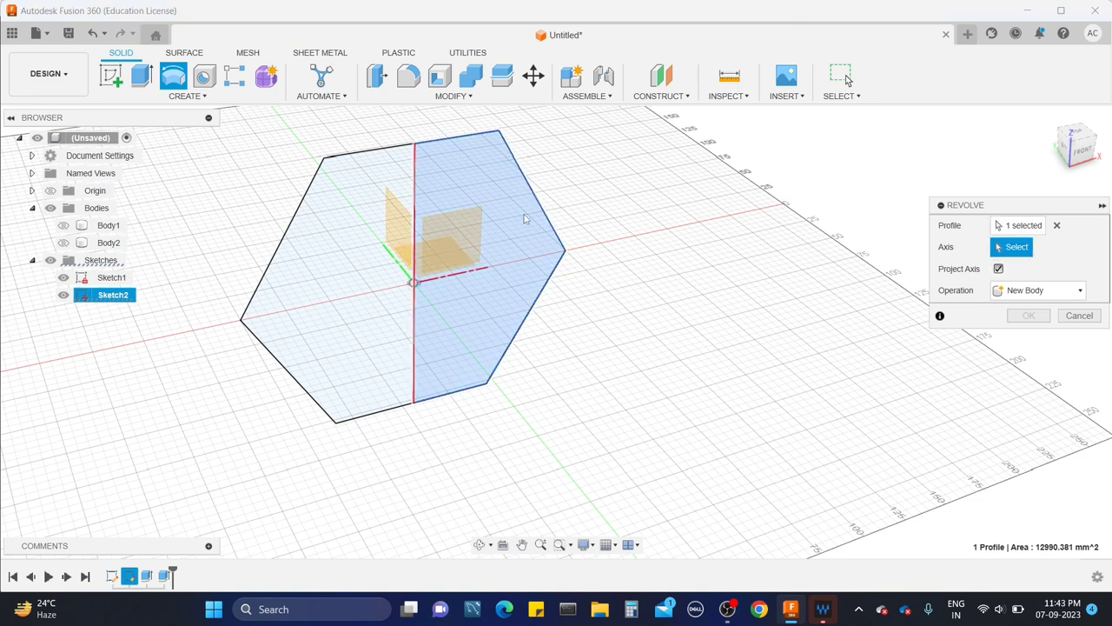
Use the hexagon's vertical centre line as the revolve axis
left_click(414, 236)
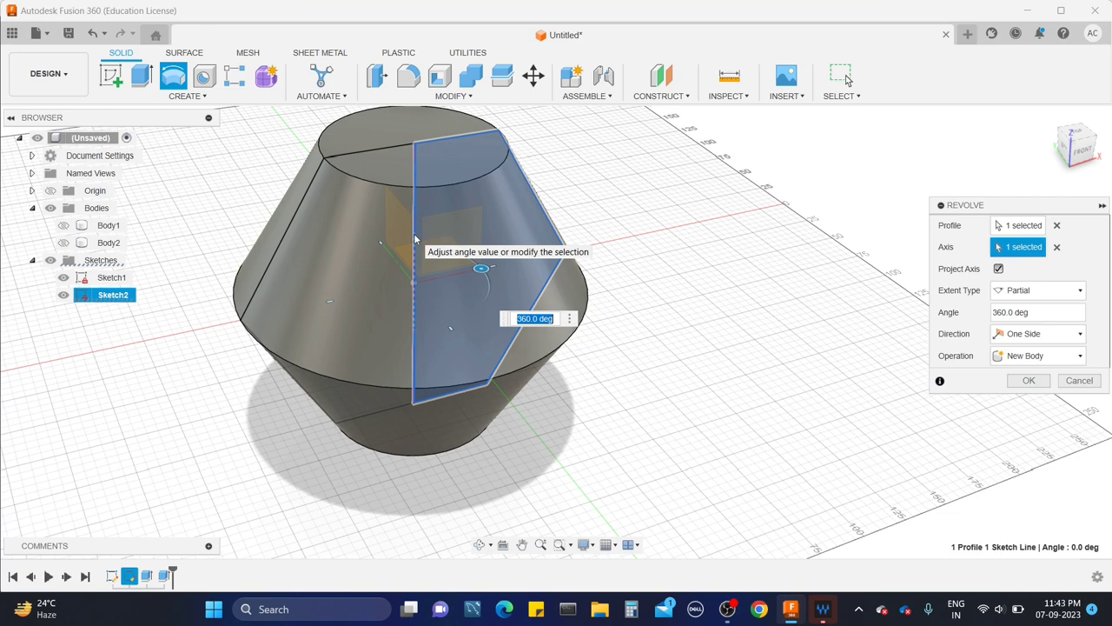
middle_click_drag(643, 247, 721, 261, "shift")
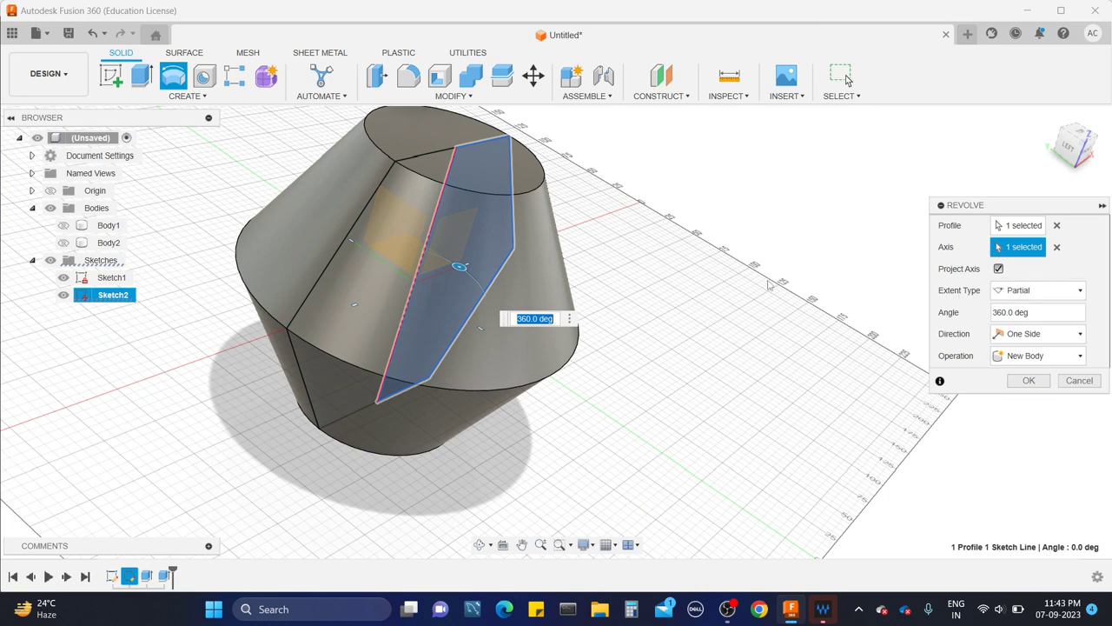
mouse_move(765, 291)
middle_mouse_down("shift")
mouse_move(752, 304)
mouse_move(782, 295)
middle_mouse_up("shift")
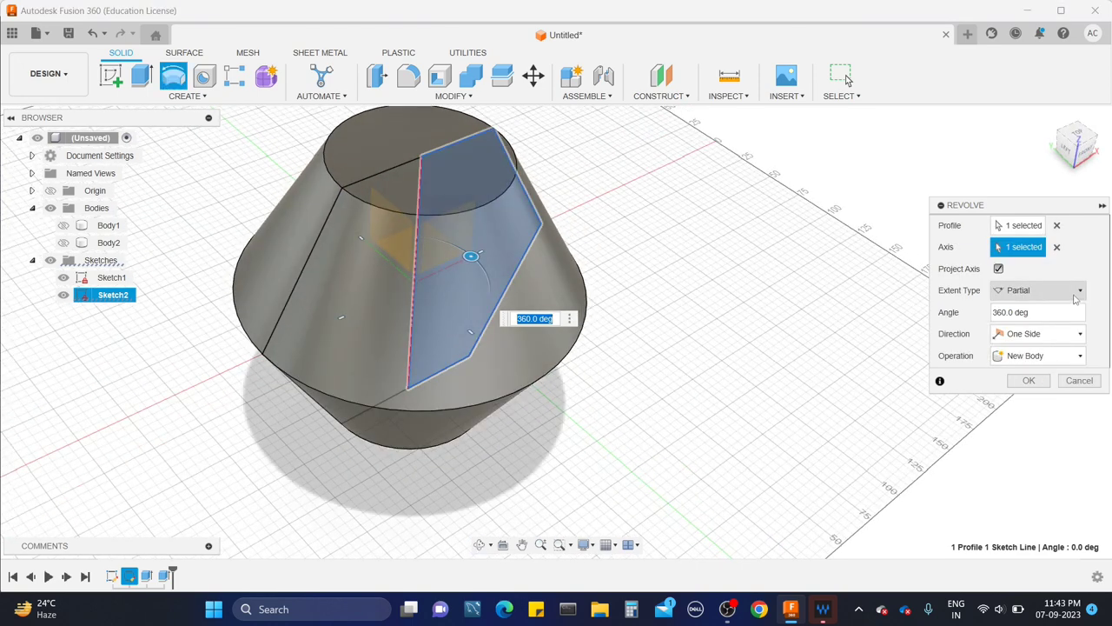
Try Full and a partial -310 degree extent, then set the extent to To Object
left_click(1075, 294)
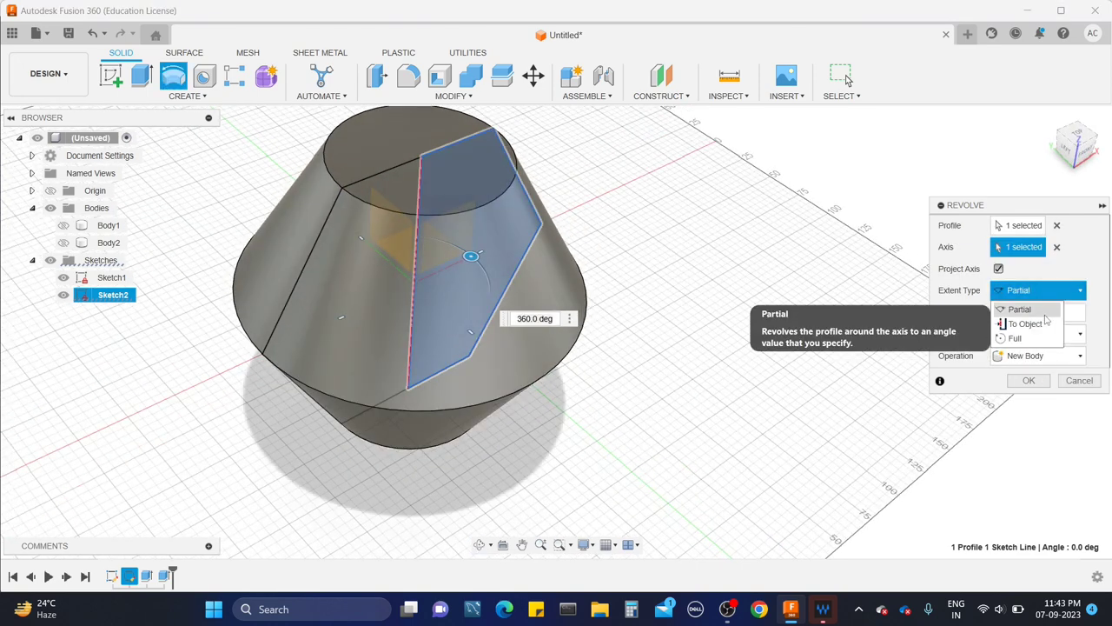
left_click(1036, 338)
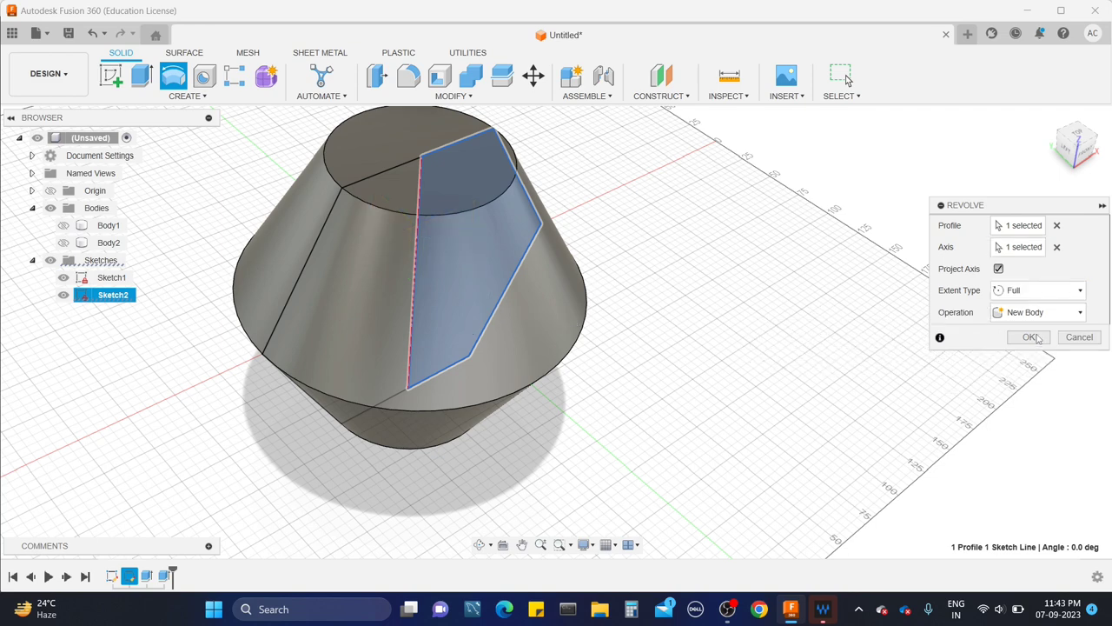
left_click(1074, 294)
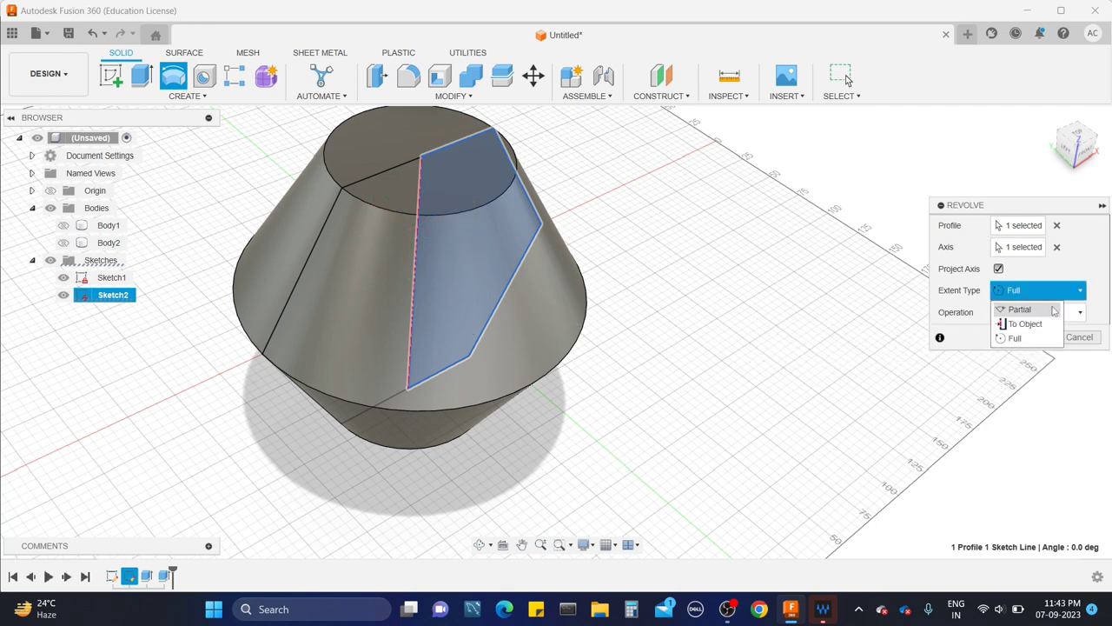
left_click(1021, 310)
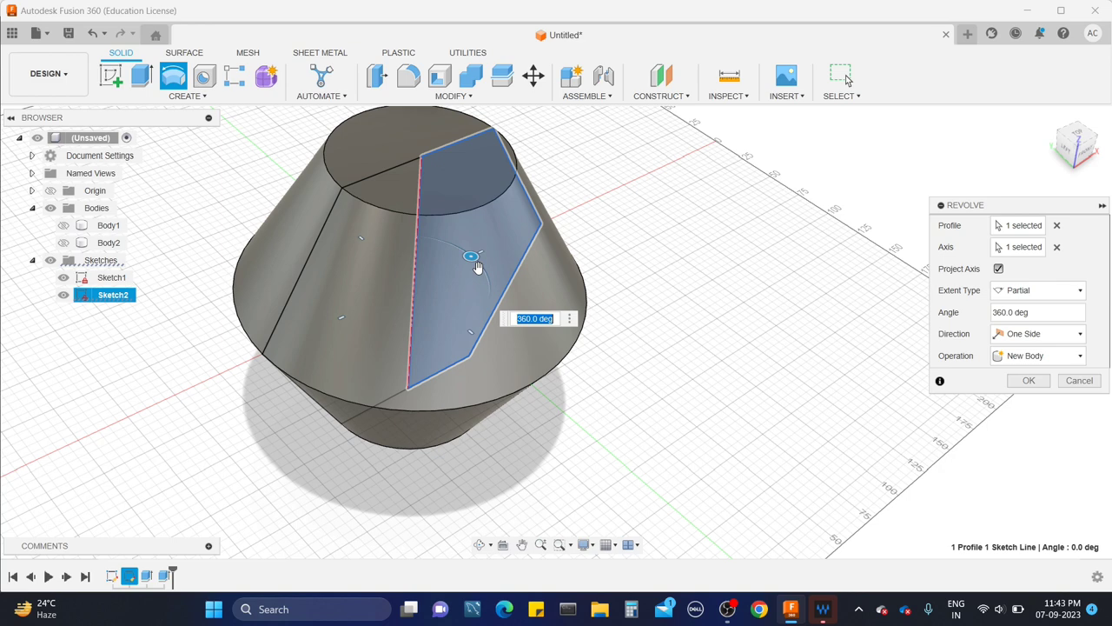
left_click_drag(470, 255, 416, 236)
left_click(1059, 292)
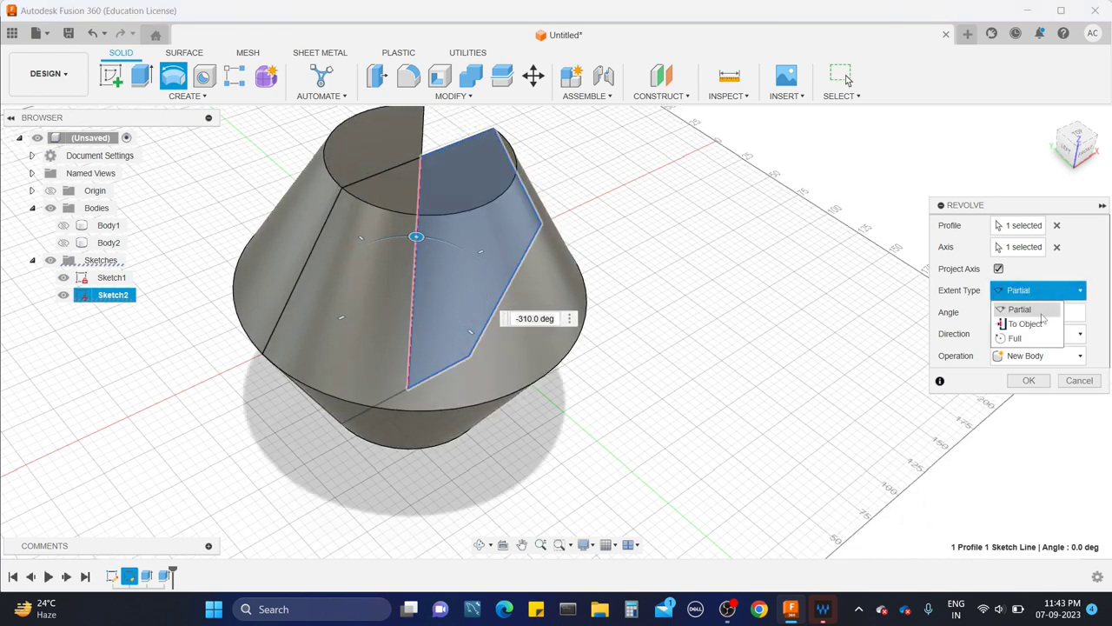
left_click(1038, 326)
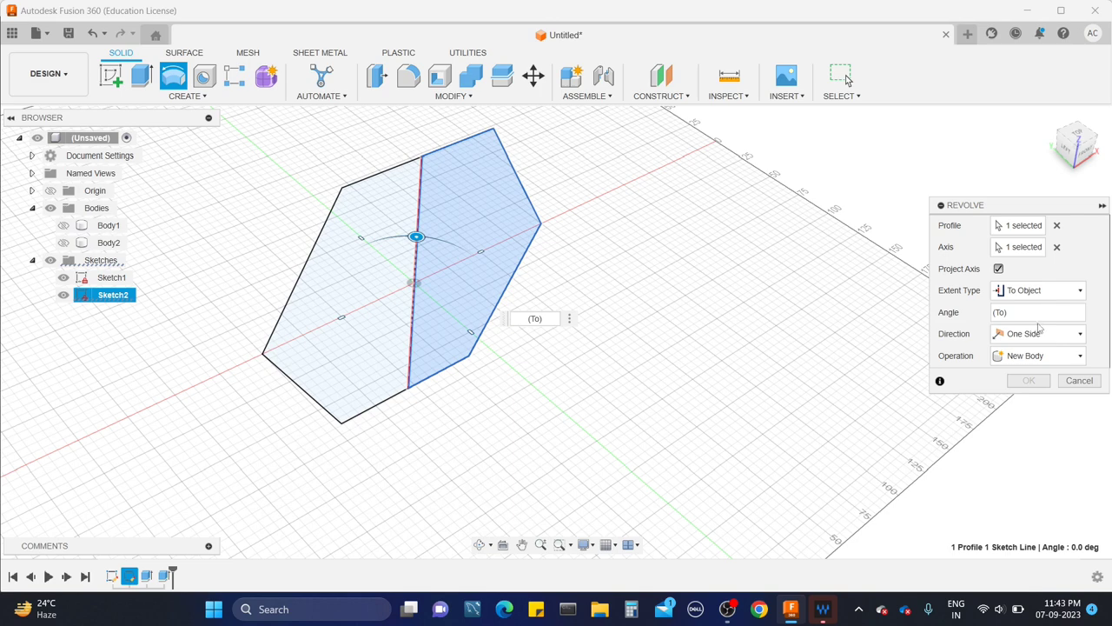
left_click(1062, 296)
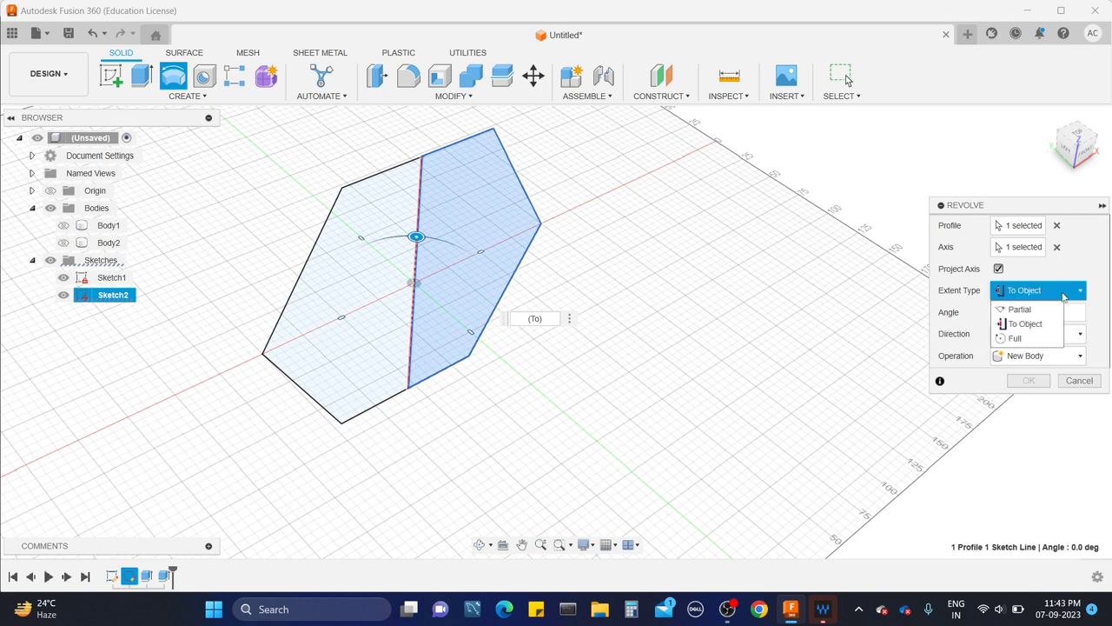
Preview symmetric and one-sided partial angles around -80 degrees, then return the extent to Full
left_click(1037, 338)
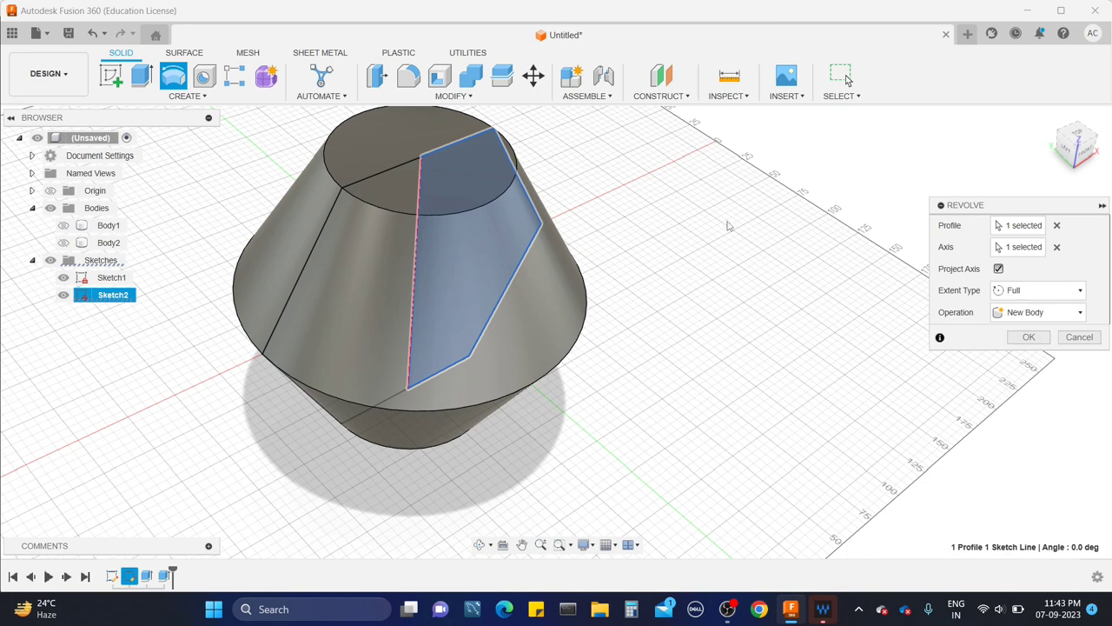
left_click(1042, 291)
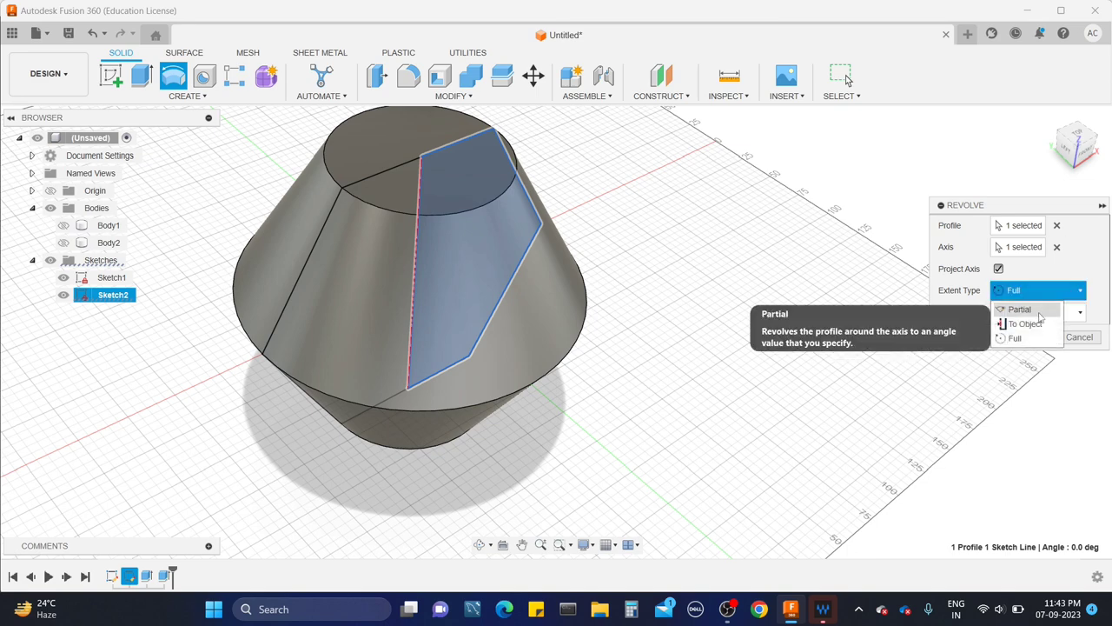
left_click(1039, 314)
left_click(1046, 333)
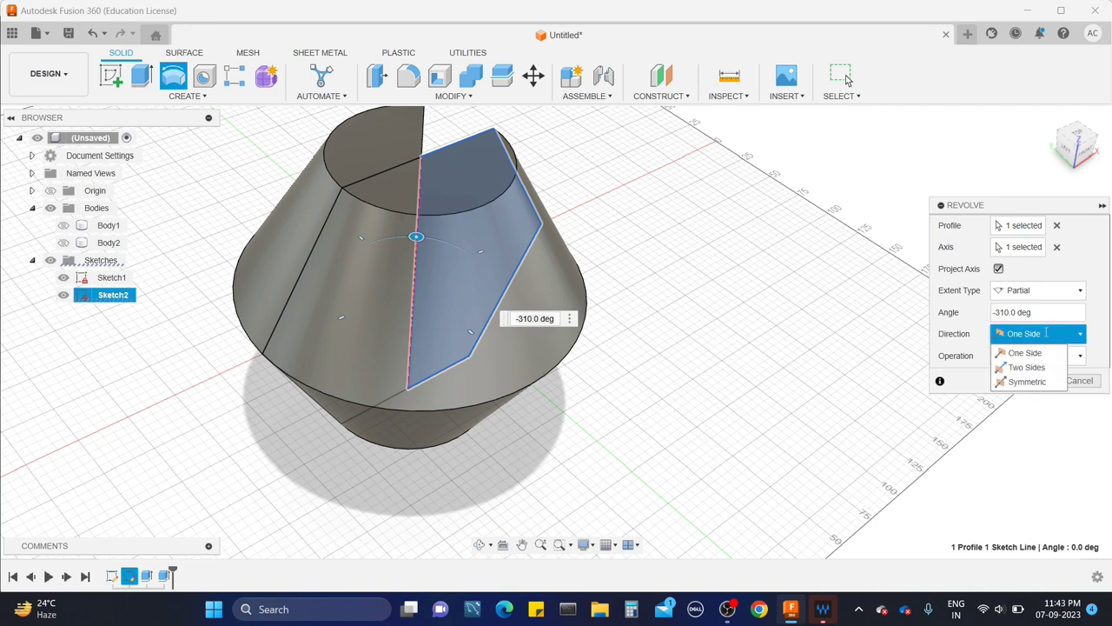
left_click(1042, 383)
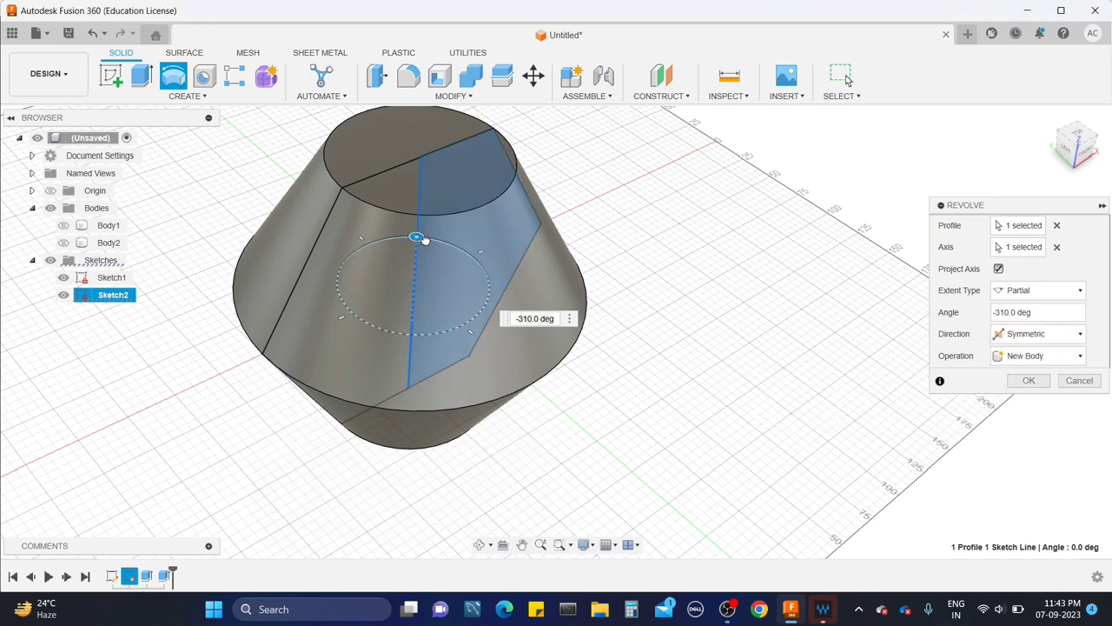
left_click_drag(424, 240, 470, 318)
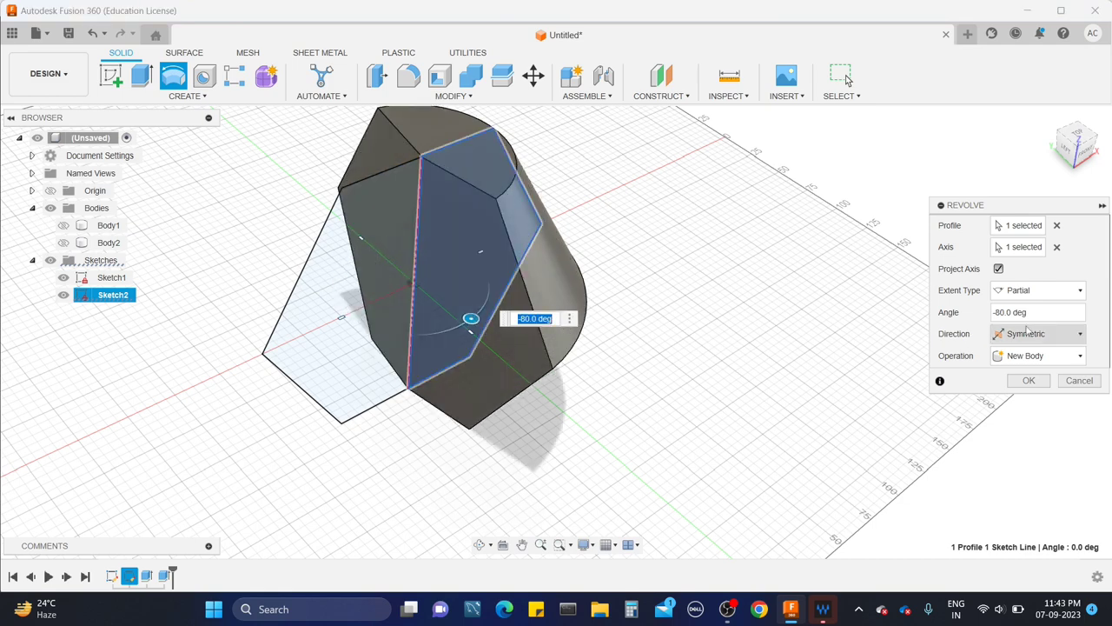
left_click(1029, 334)
left_click(1027, 351)
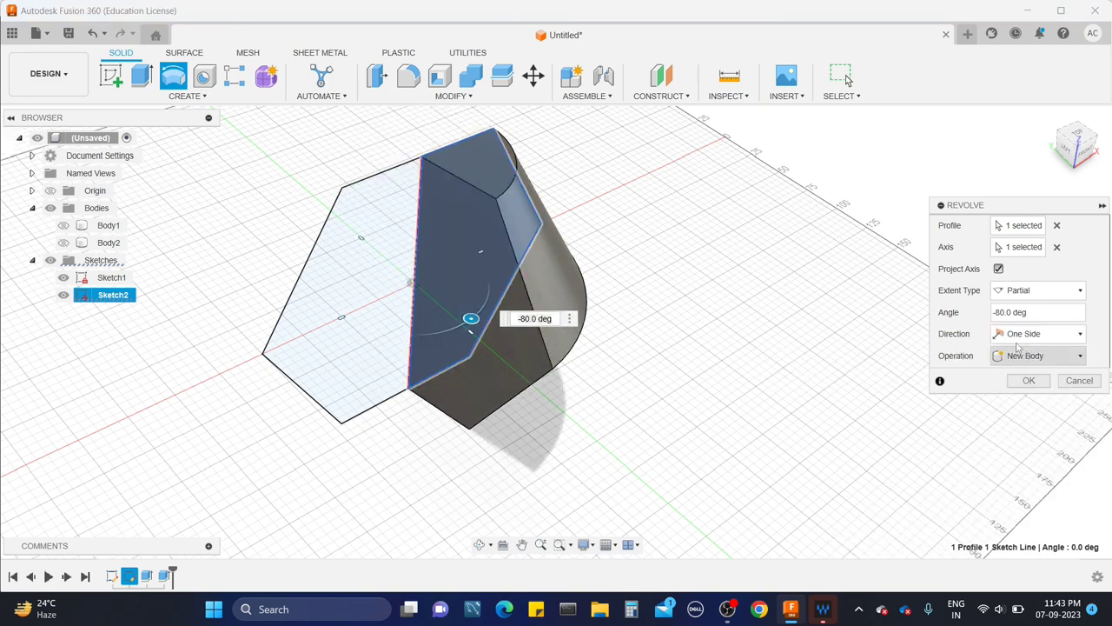
left_click(1062, 290)
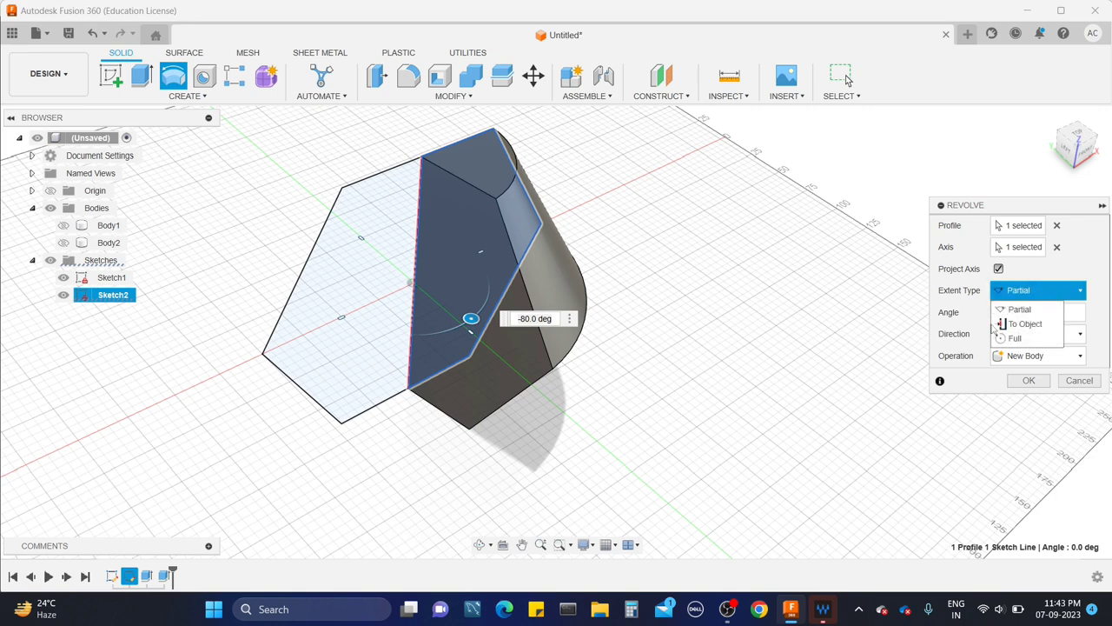
left_click(1023, 338)
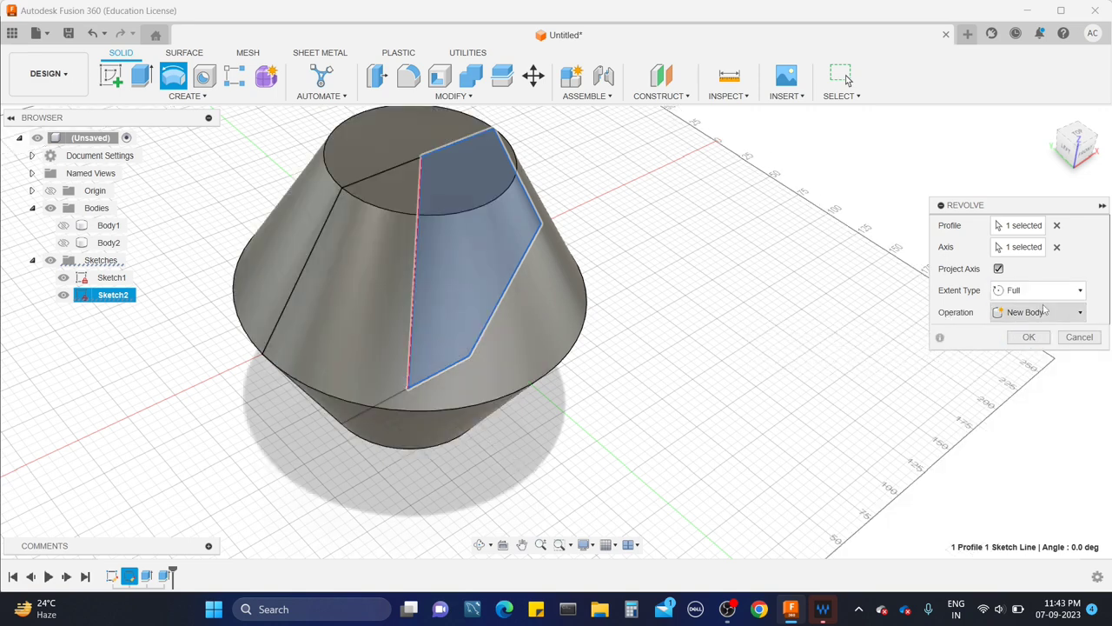
Keep the New Body operation and commit the full revolve as Body3
left_click(1035, 312)
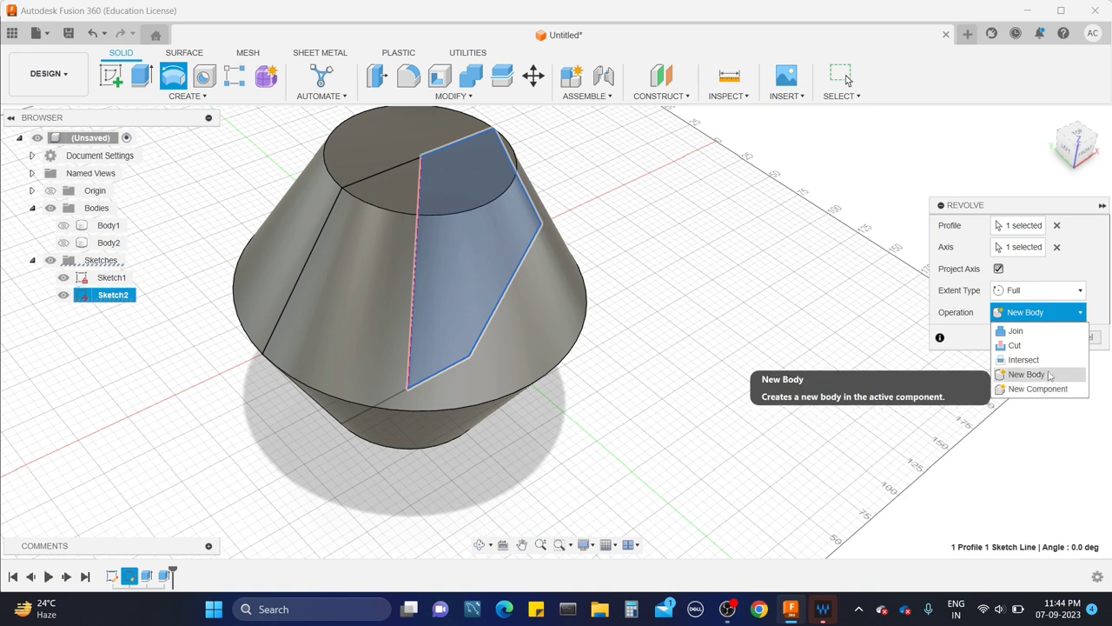
left_click(1049, 374)
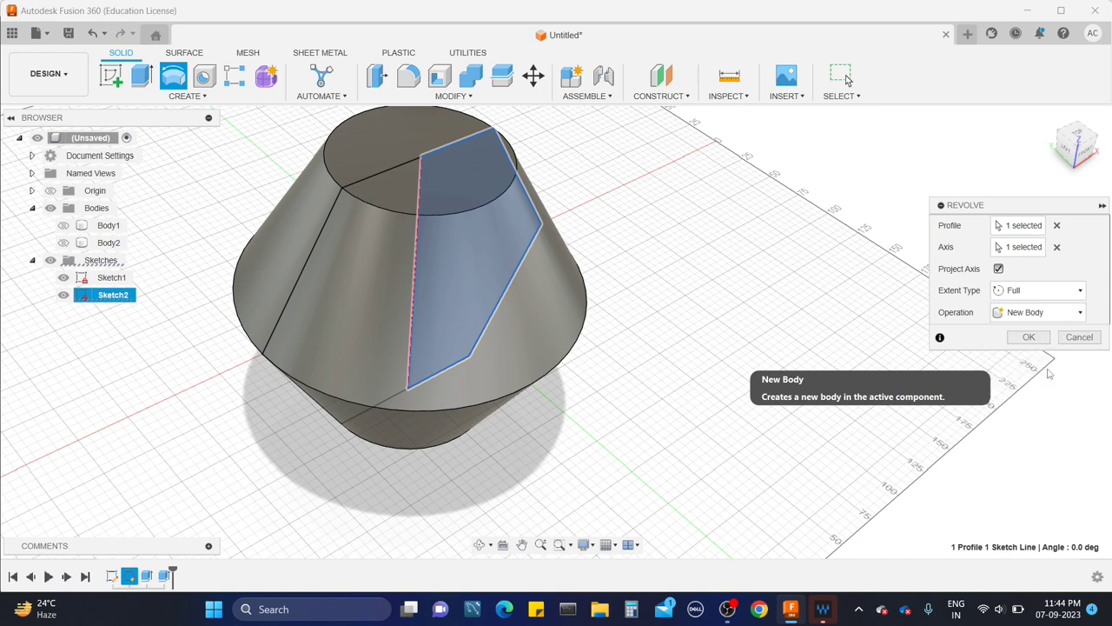
left_click(1033, 337)
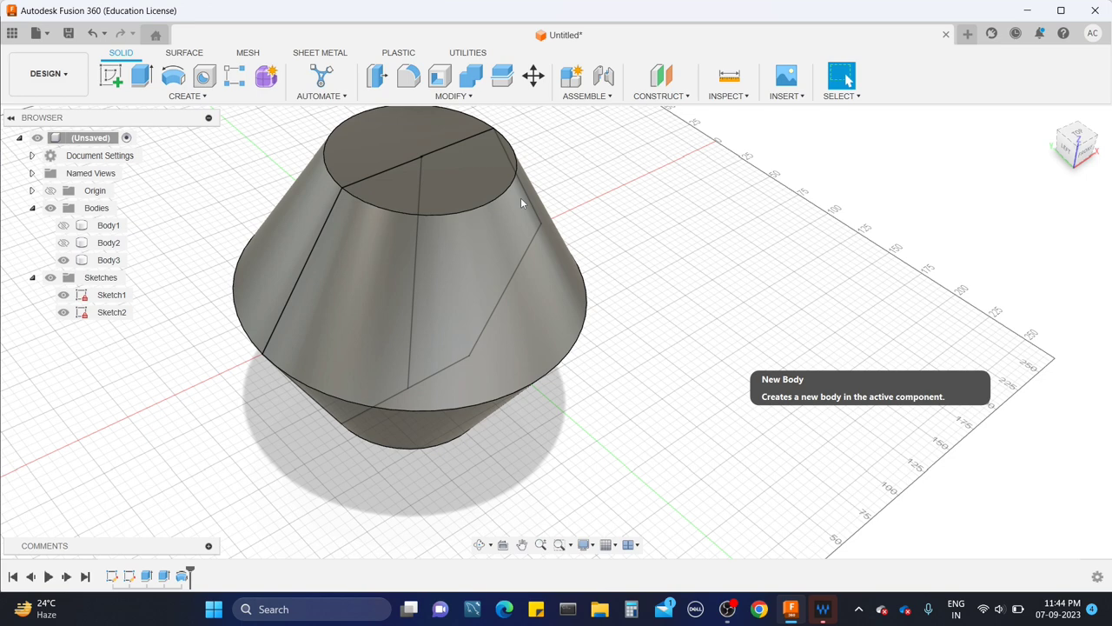
Hide Sketch1 and Sketch2 in the Browser
left_click(63, 294)
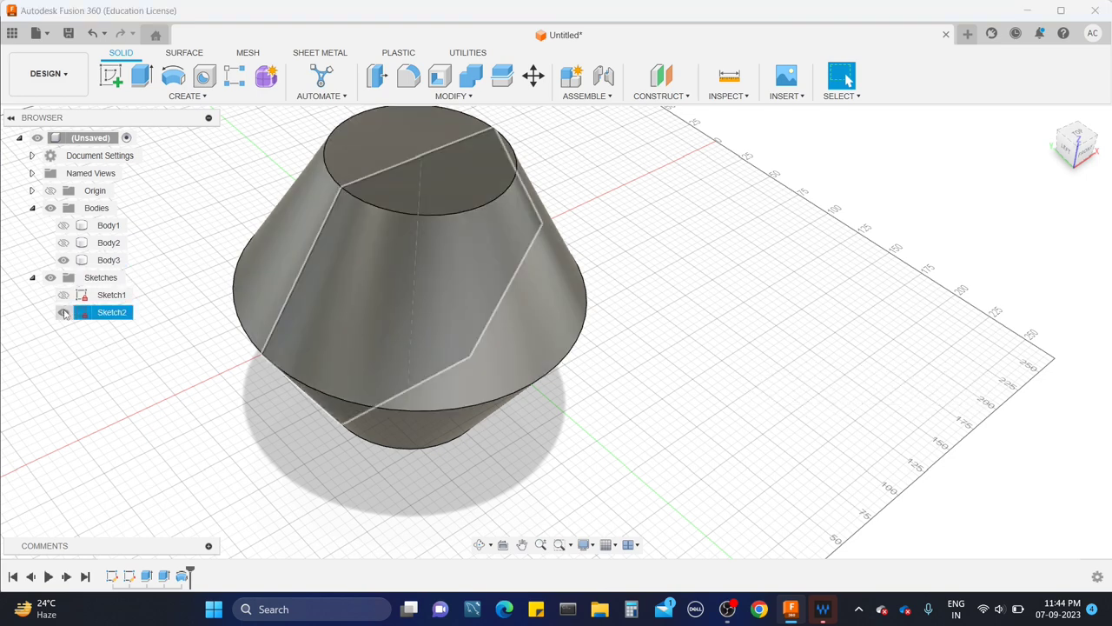
left_click(64, 311)
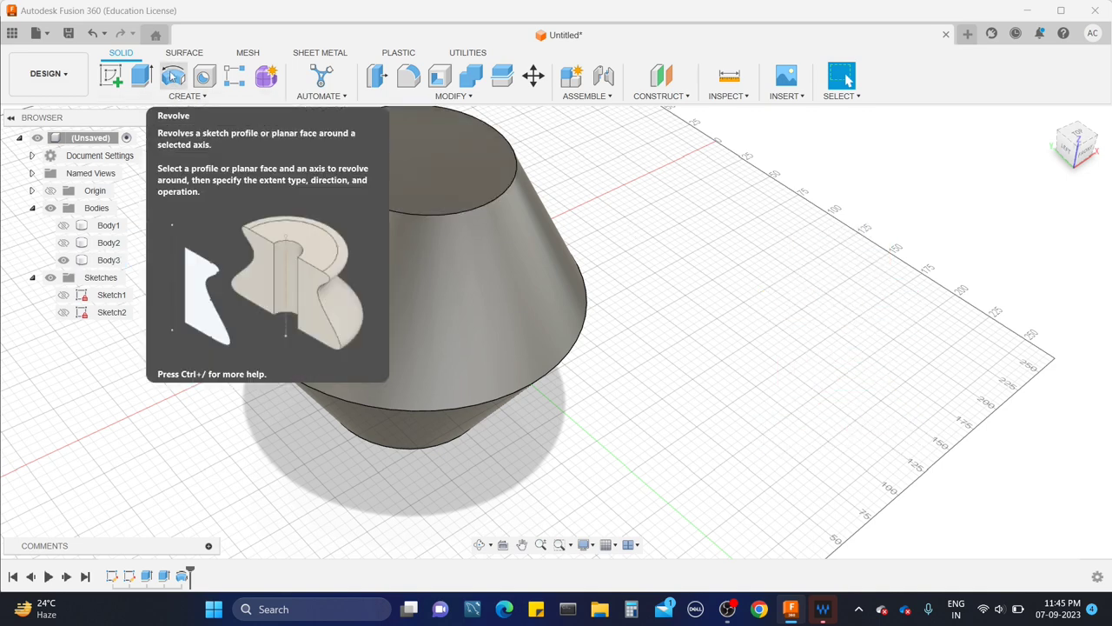
Edit the last Revolve feature, keeping New Body, and make Body2 visible again
right_click(181, 578)
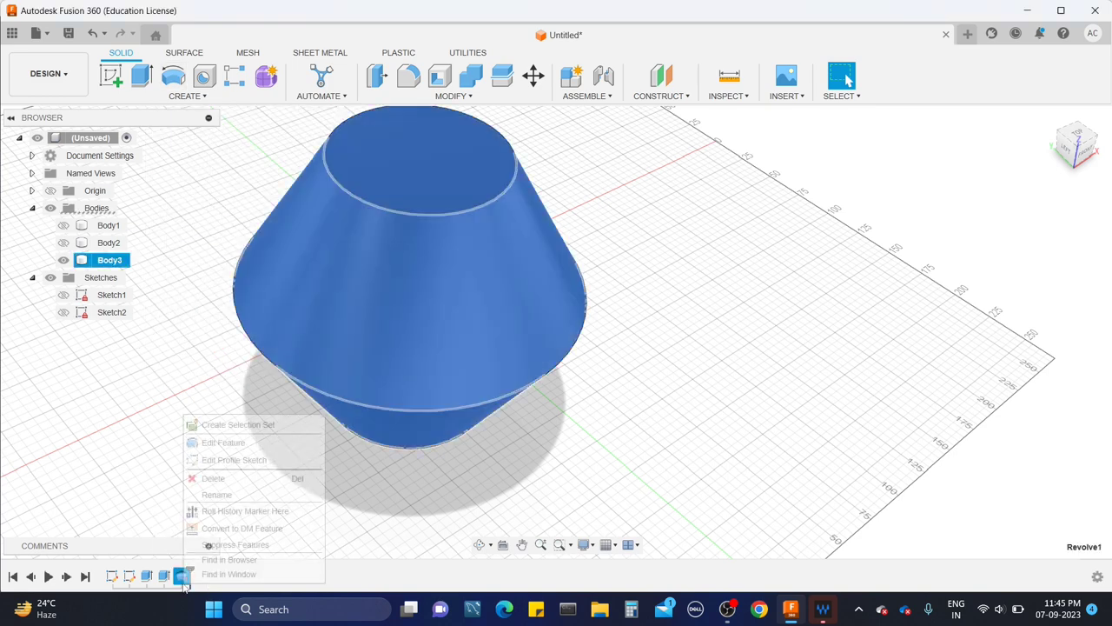
left_click(307, 451)
left_click(1079, 314)
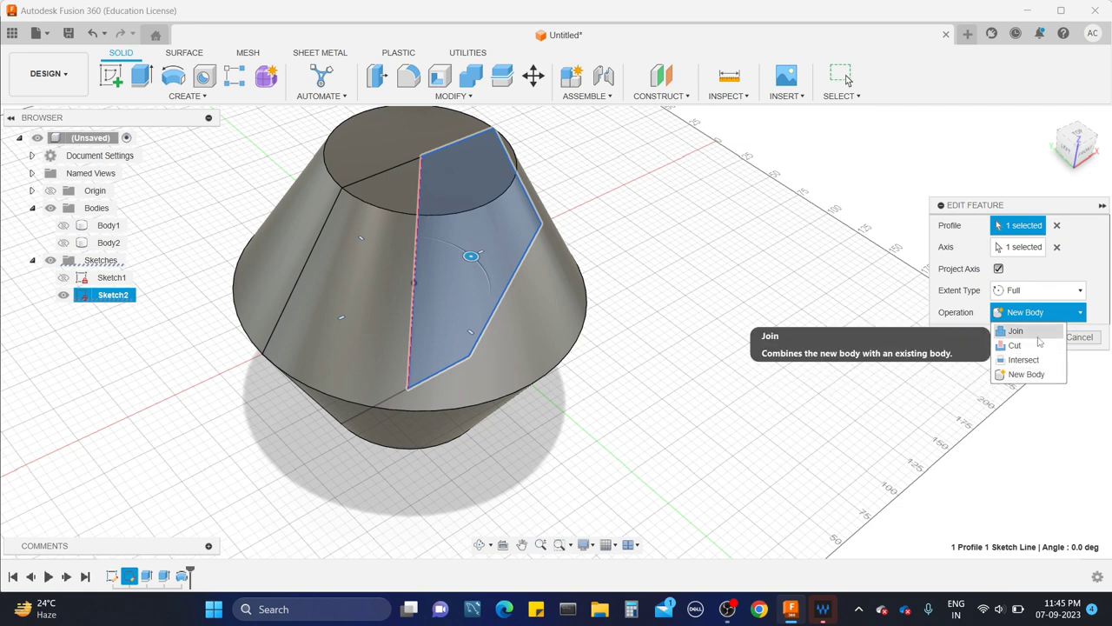
key("Escape")
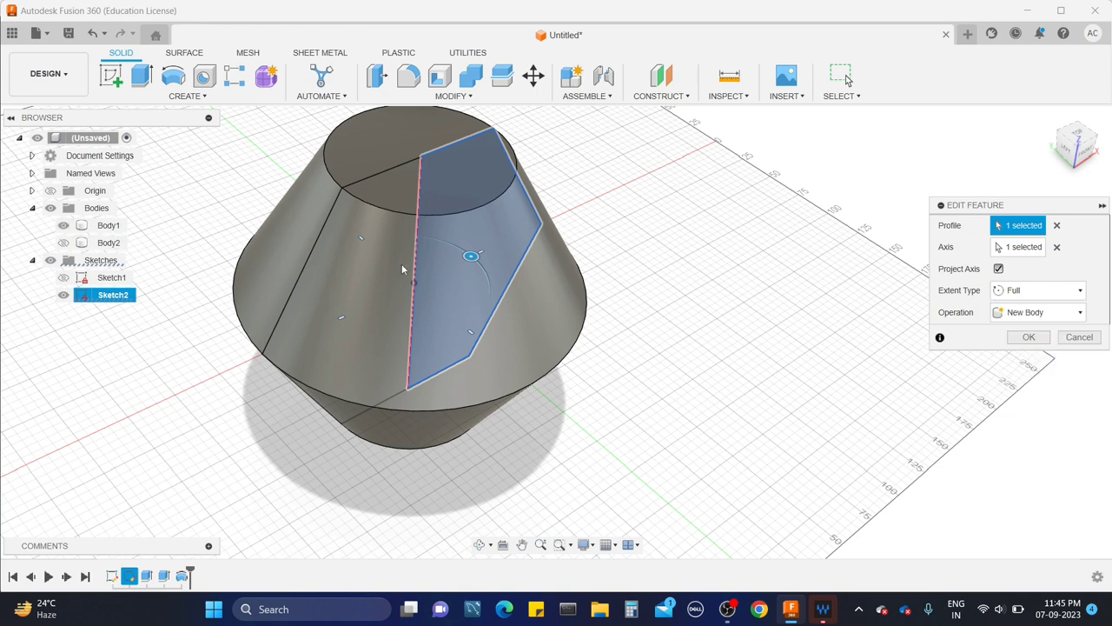
middle_click_drag(652, 270, 257, 265, "shift")
left_click(63, 243)
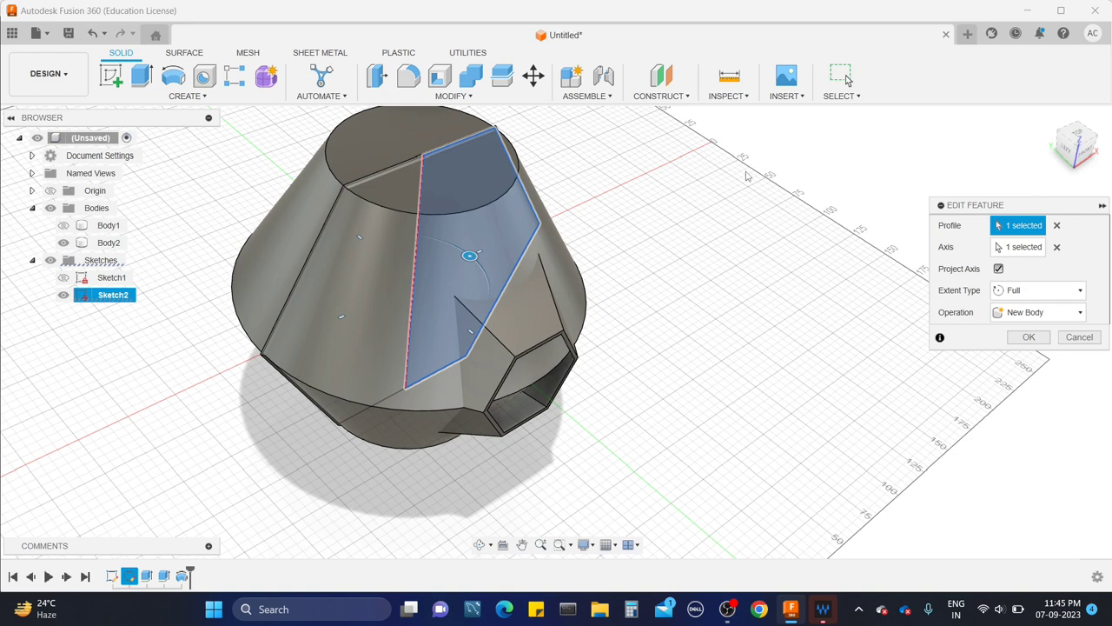
left_click(1058, 318)
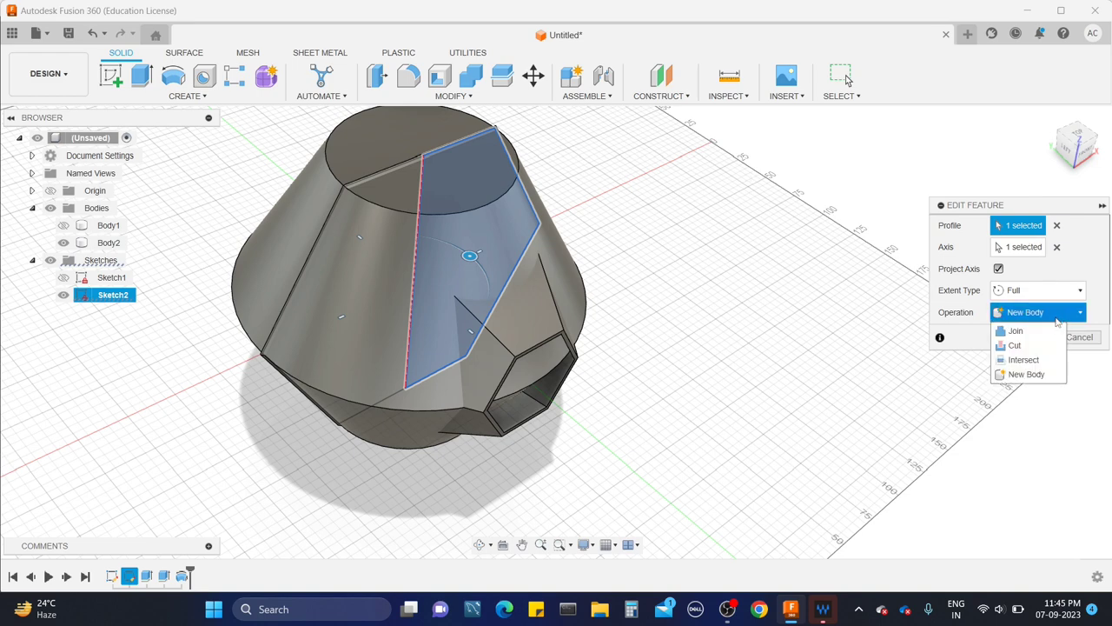
Set the revolve operation to Join, inspect it, then change the operation to Cut
left_click(1042, 334)
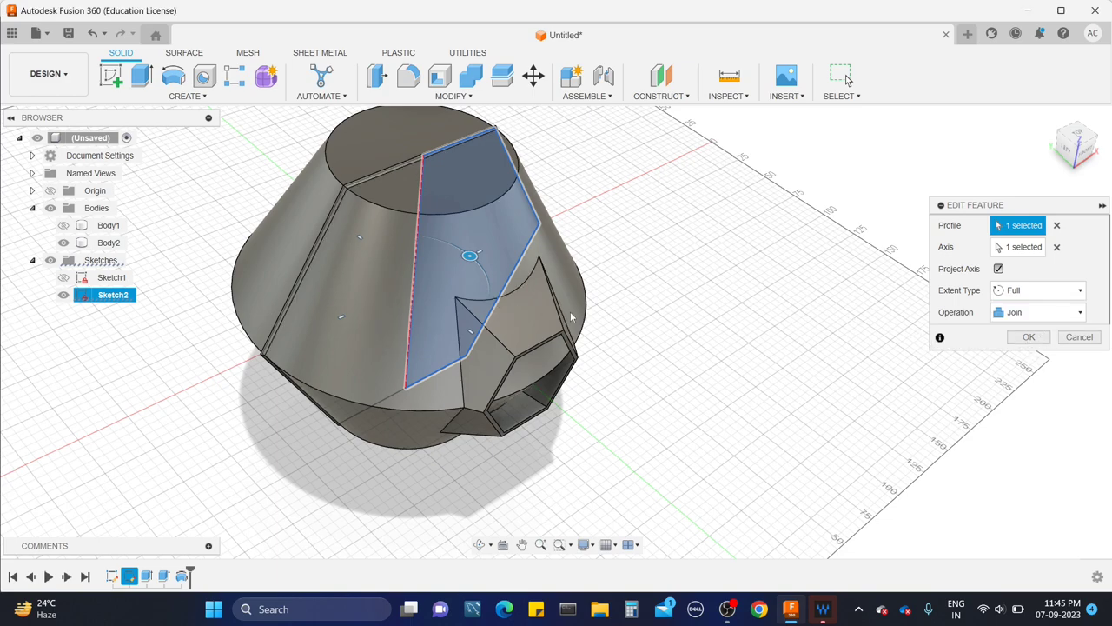
middle_click_drag(571, 318, 490, 353, "shift")
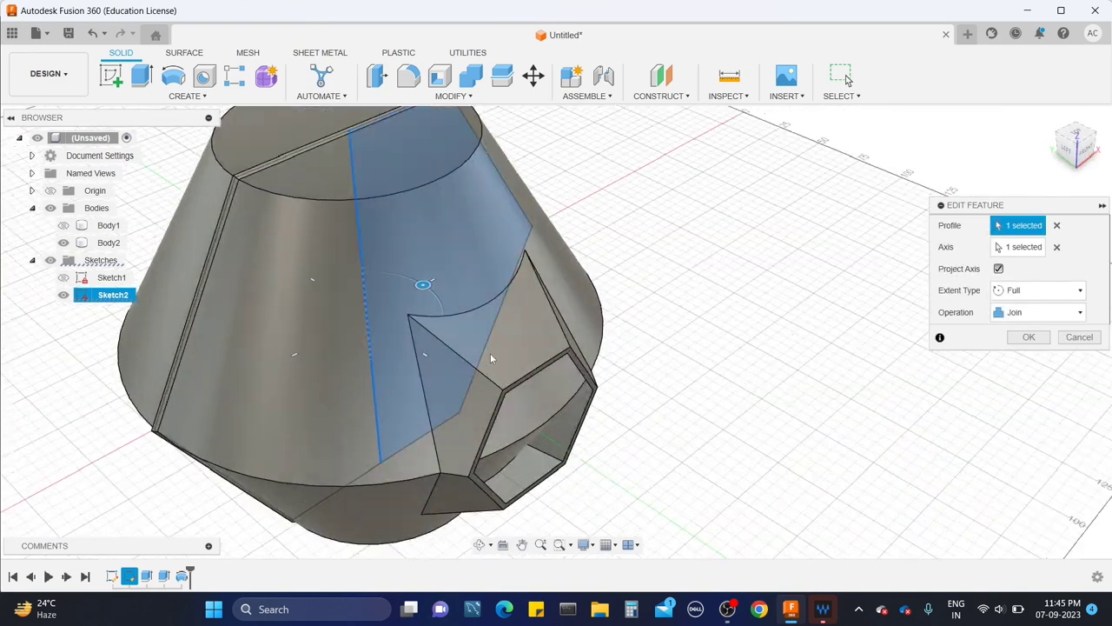
mouse_move(591, 347)
middle_mouse_down("shift")
mouse_move(598, 358)
mouse_move(596, 326)
mouse_move(599, 340)
middle_mouse_up("shift")
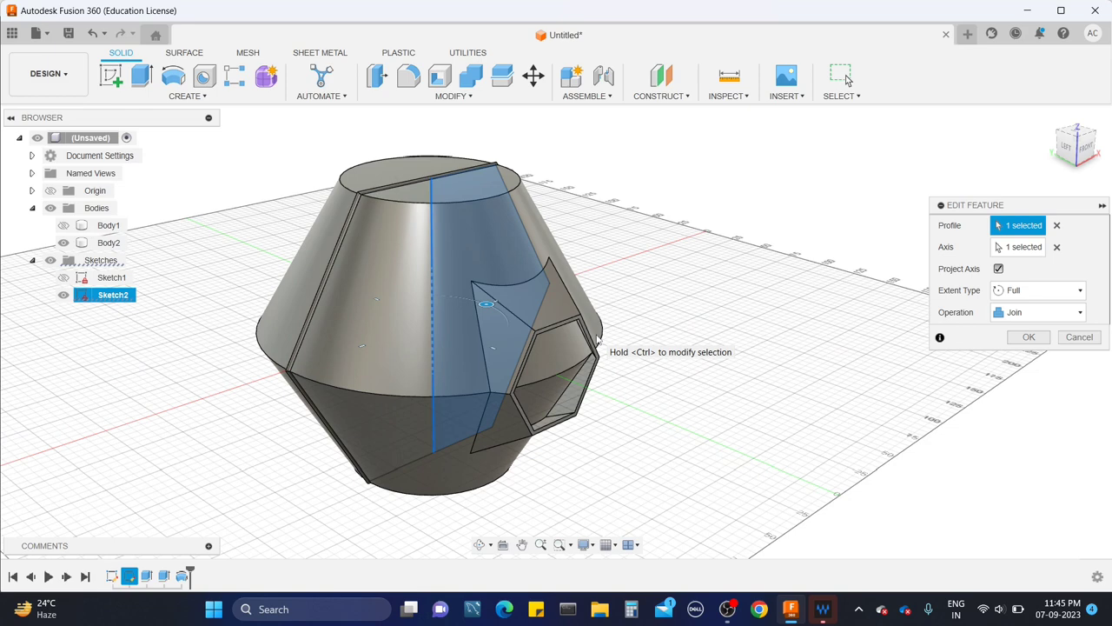
left_click(1031, 314)
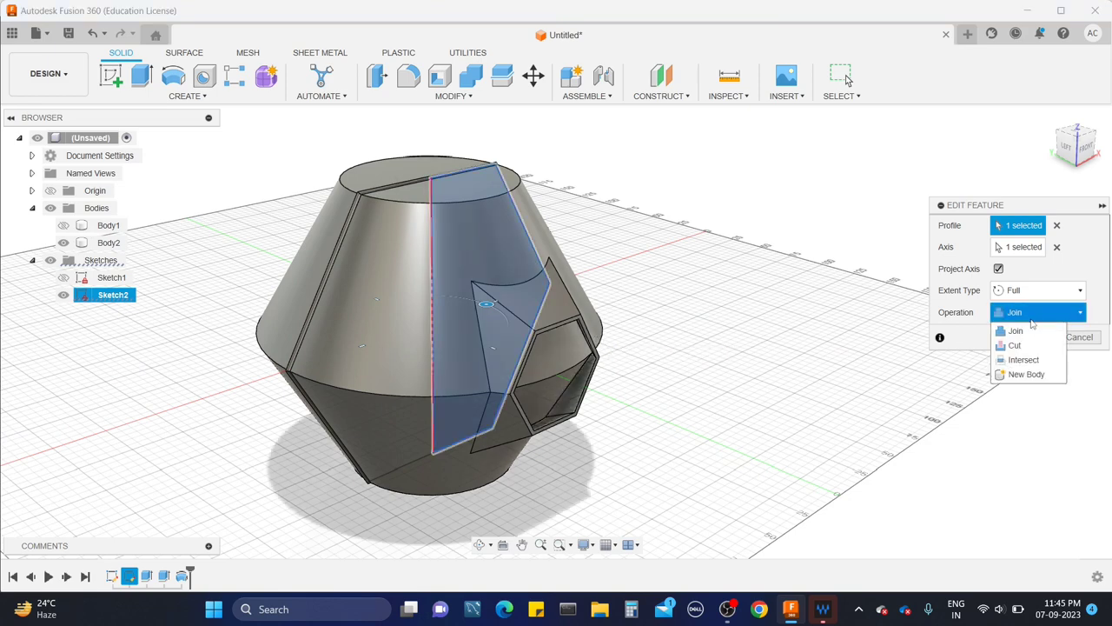
left_click(1032, 346)
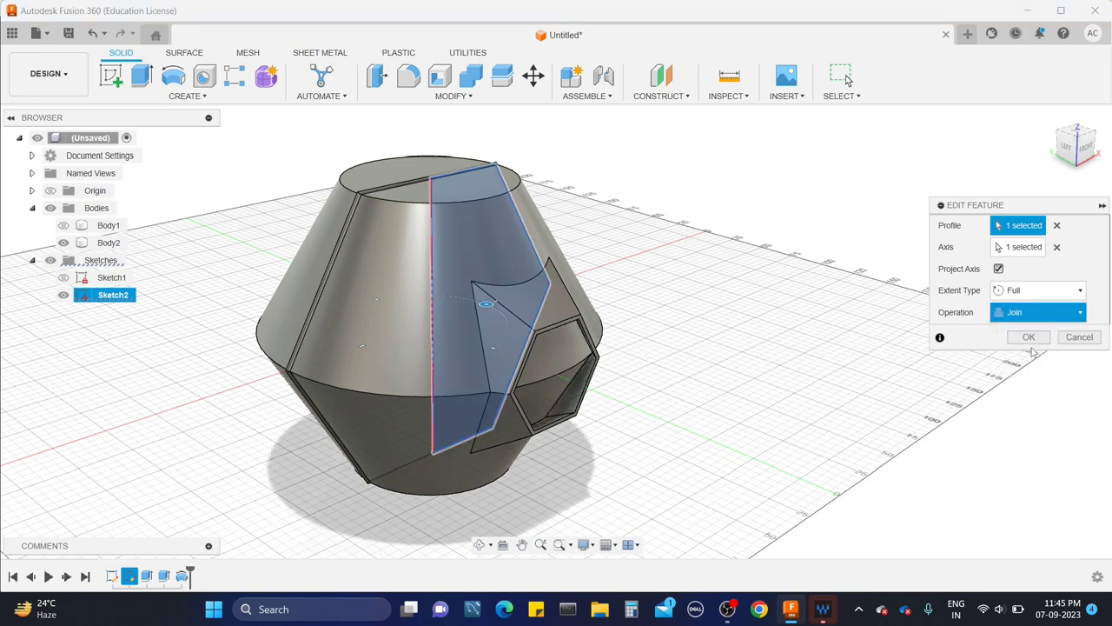
middle_click_drag(704, 289, 261, 261, "shift")
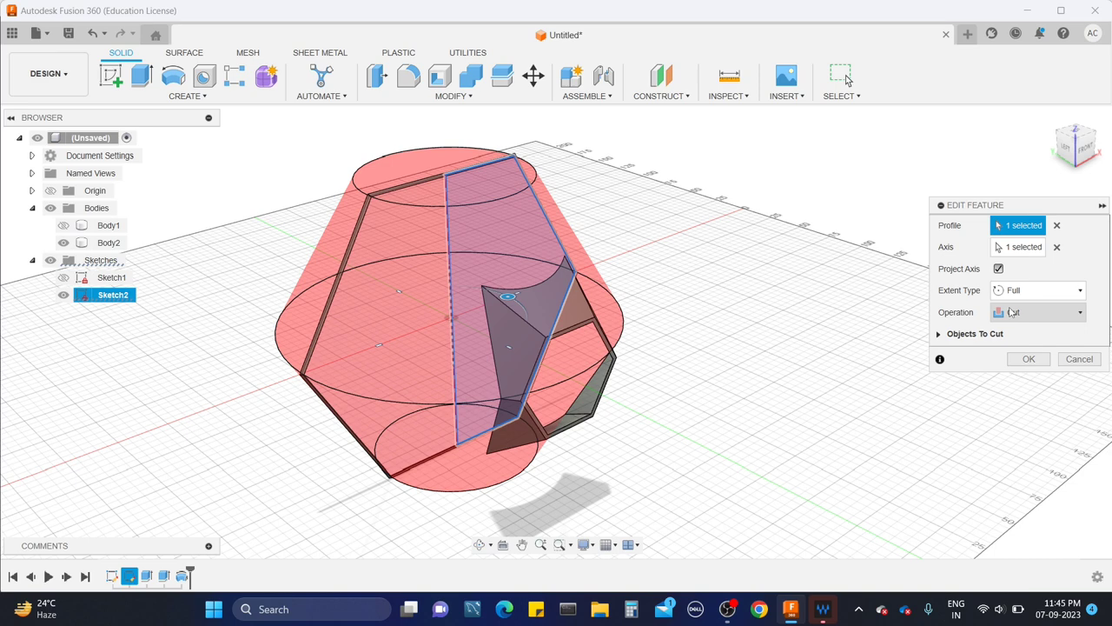
Switch the operation to Intersect, compare with New Body, then return to Intersect
left_click(1010, 313)
left_click(1025, 359)
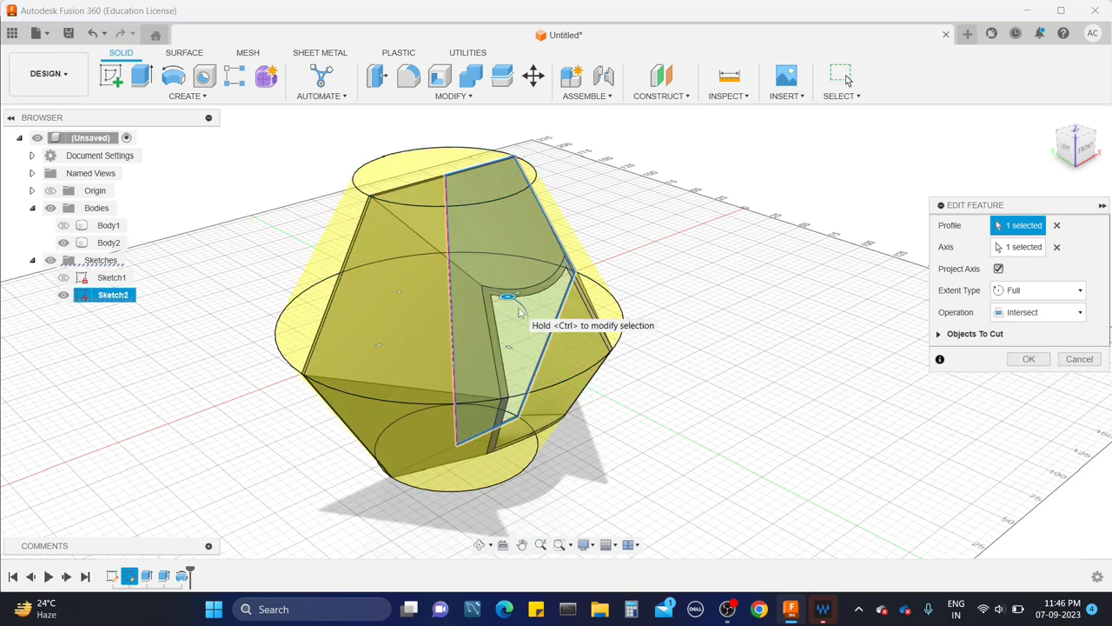
middle_click_drag(551, 273, 678, 336, "shift")
left_click(1067, 314)
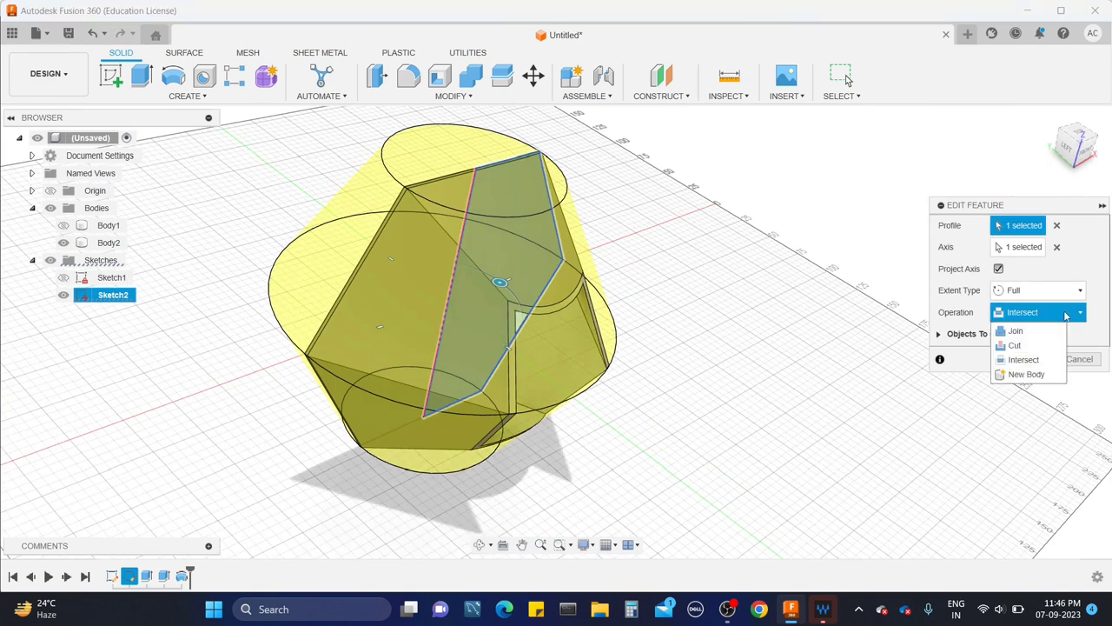
left_click(1045, 381)
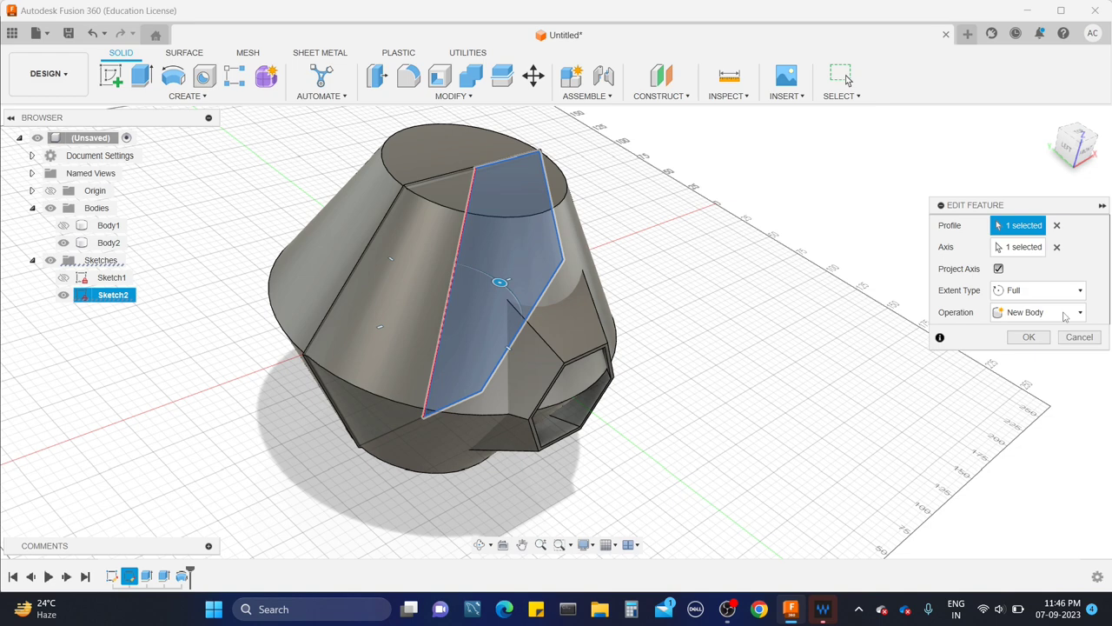
left_click(1061, 311)
left_click(1008, 358)
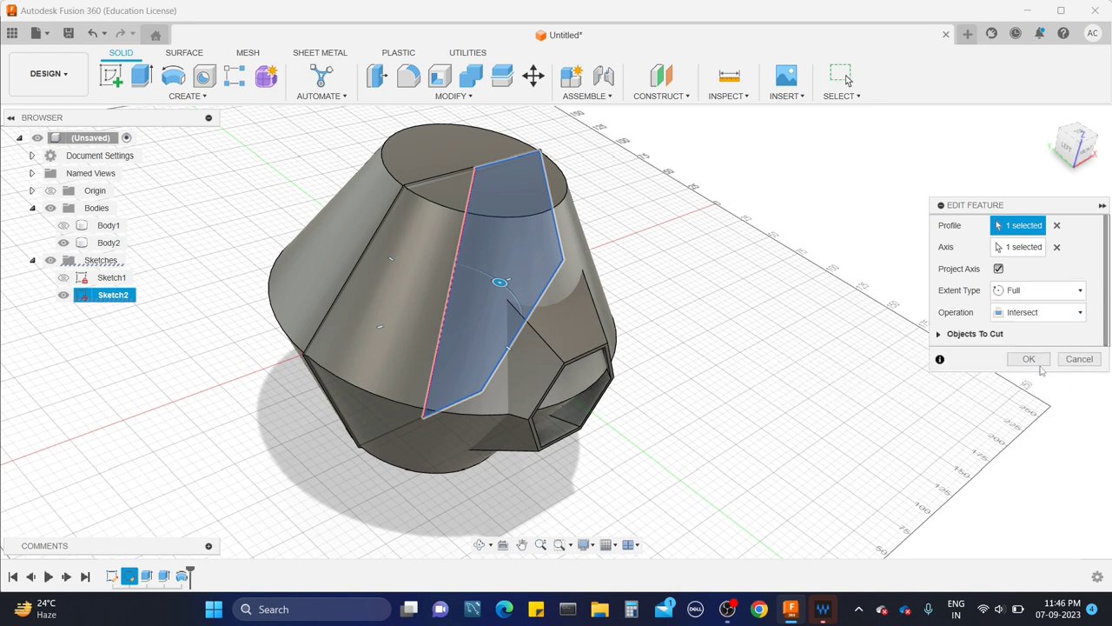
In Objects To Cut, toggle the body checkboxes until only Body1 is checked
left_click(938, 335)
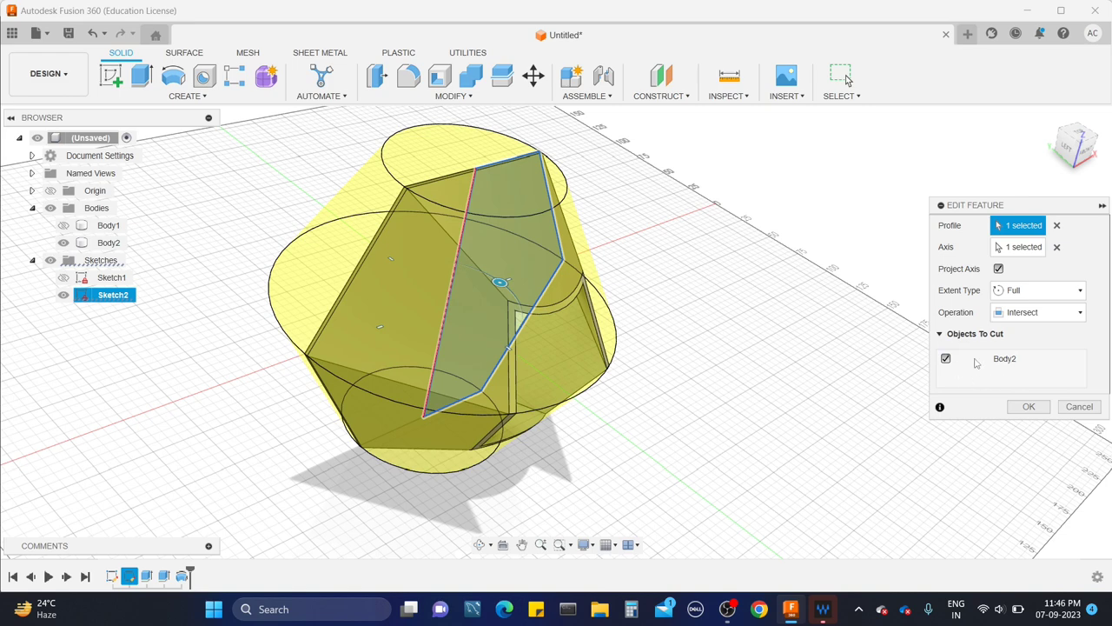
left_click(946, 359)
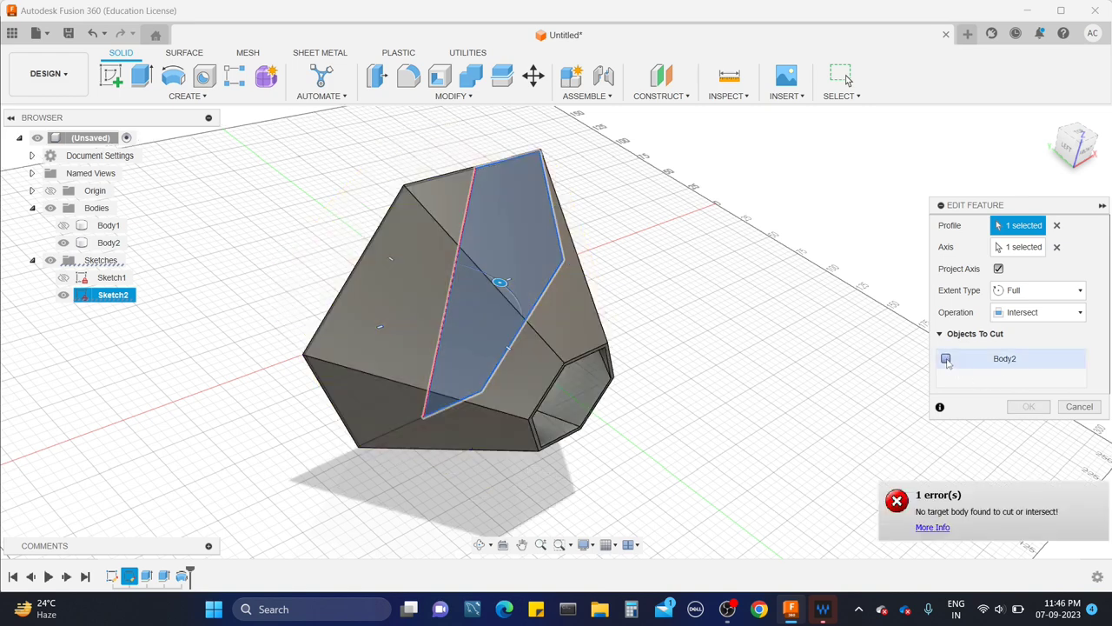
left_click(946, 358)
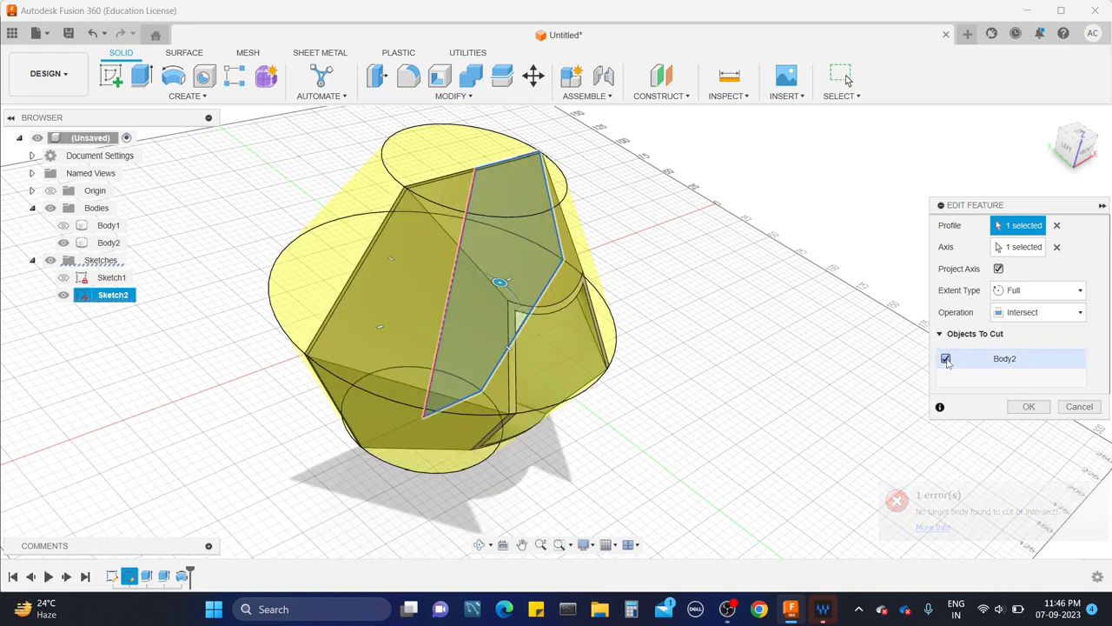
left_click(772, 486)
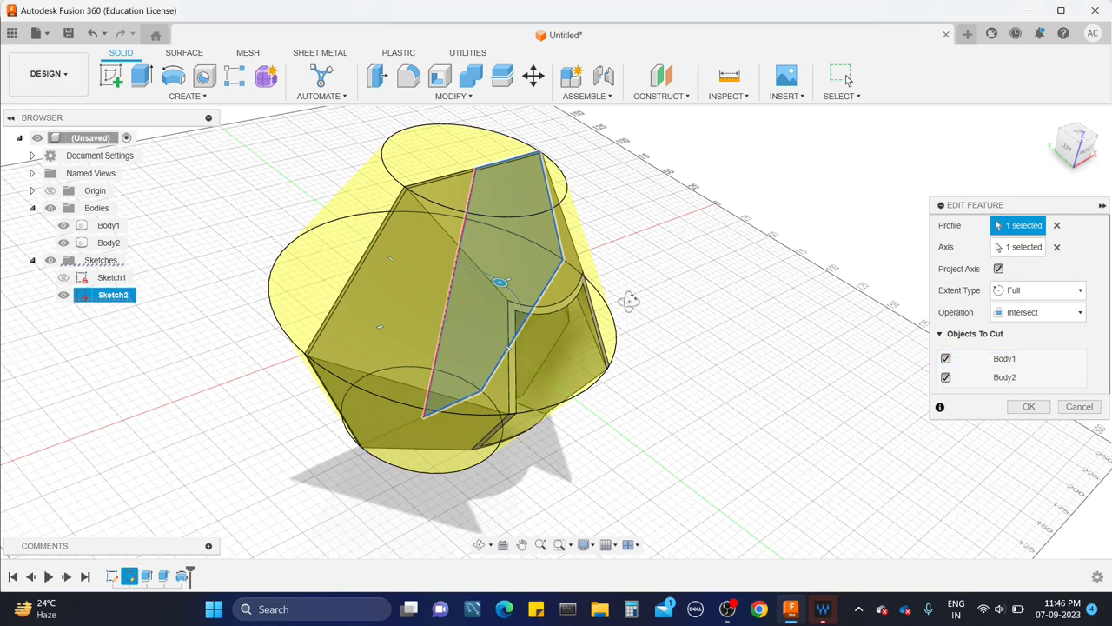
middle_click_drag(628, 301, 642, 343, "shift")
left_click(946, 358)
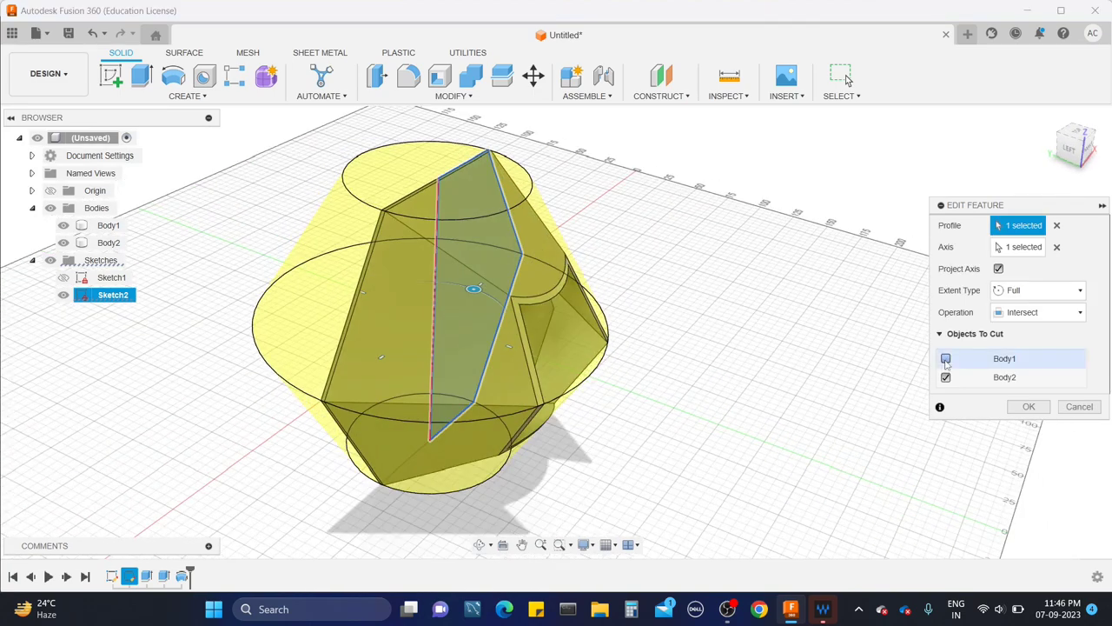
middle_click_drag(673, 401, 660, 365, "shift")
left_click(945, 377)
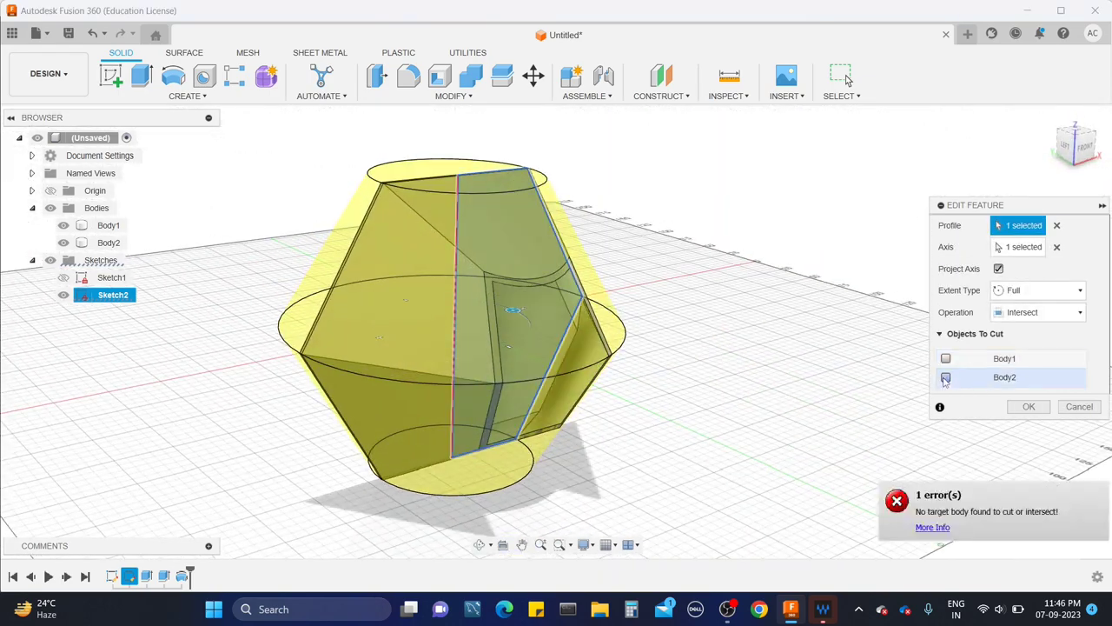
left_click(945, 359)
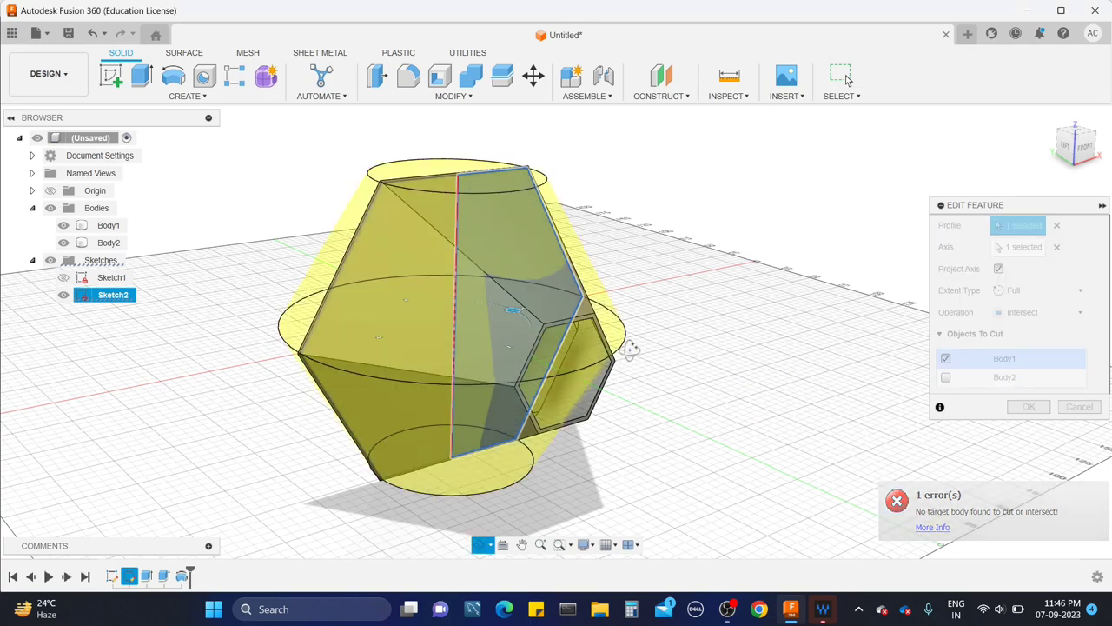
middle_click_drag(628, 347, 768, 389, "shift")
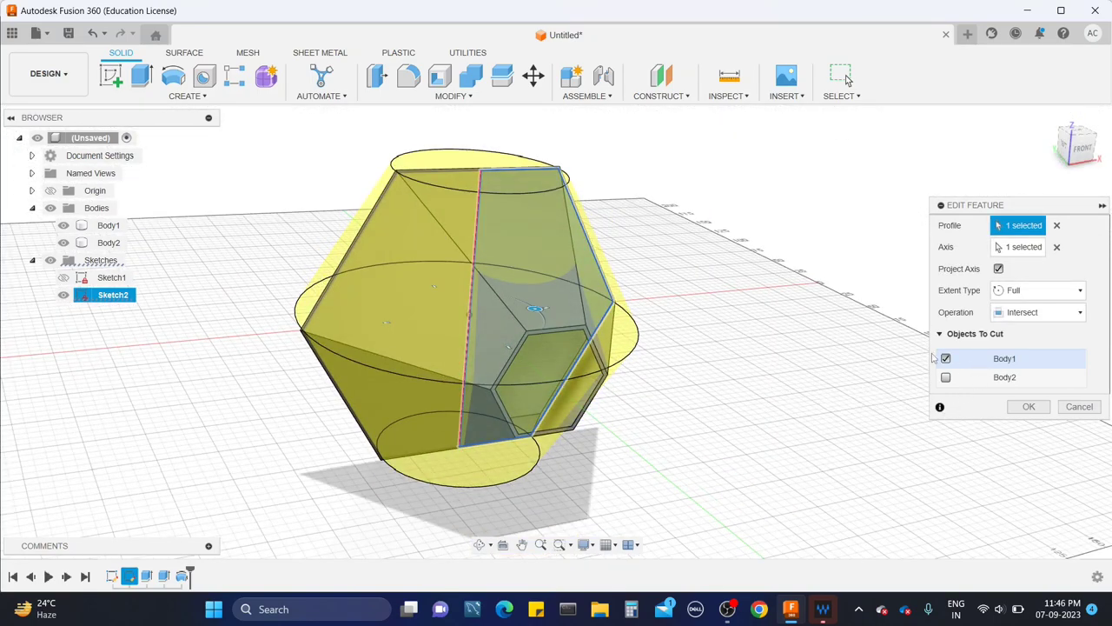
Preview the revolve as a cut on Body2 only, then switch the operation to Join
left_click(1038, 312)
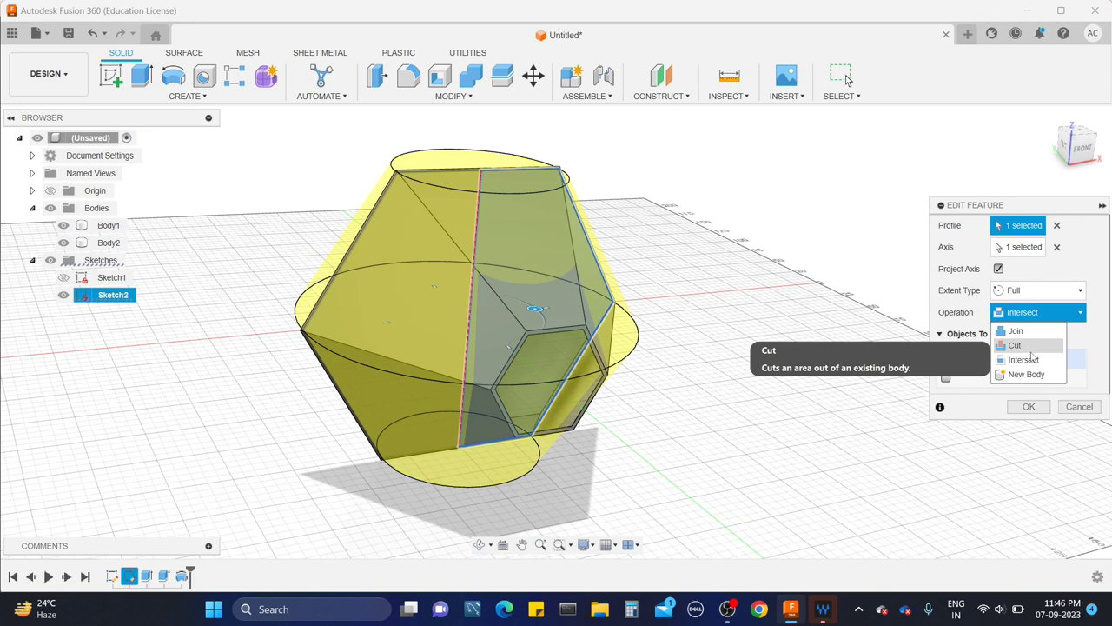
left_click(1031, 349)
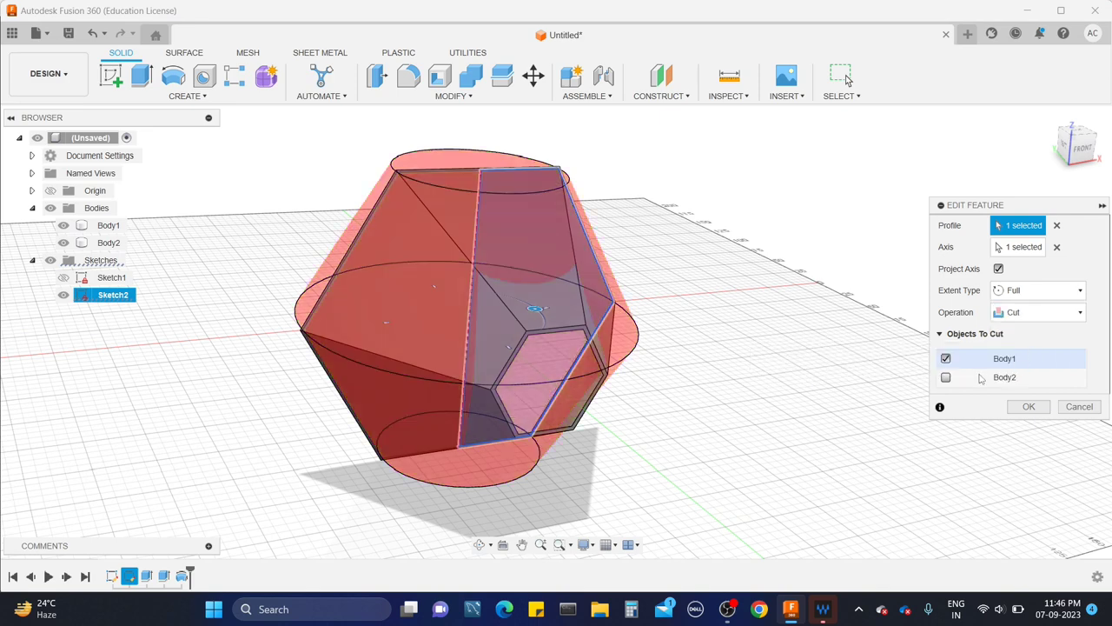
left_click(946, 377)
left_click(946, 358)
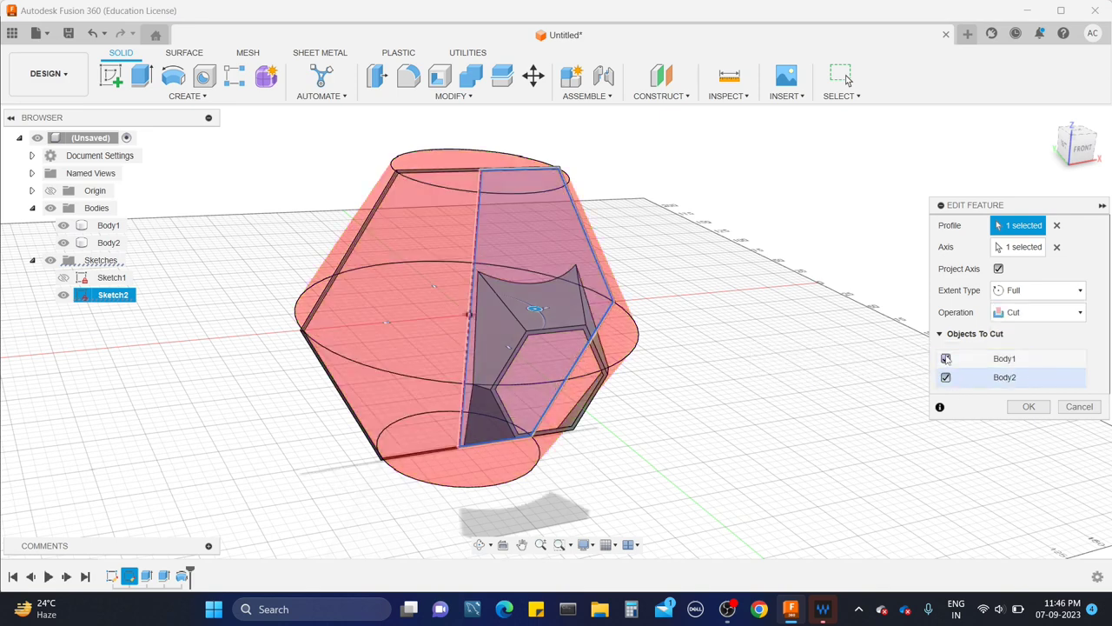
left_click(1040, 312)
left_click(1032, 329)
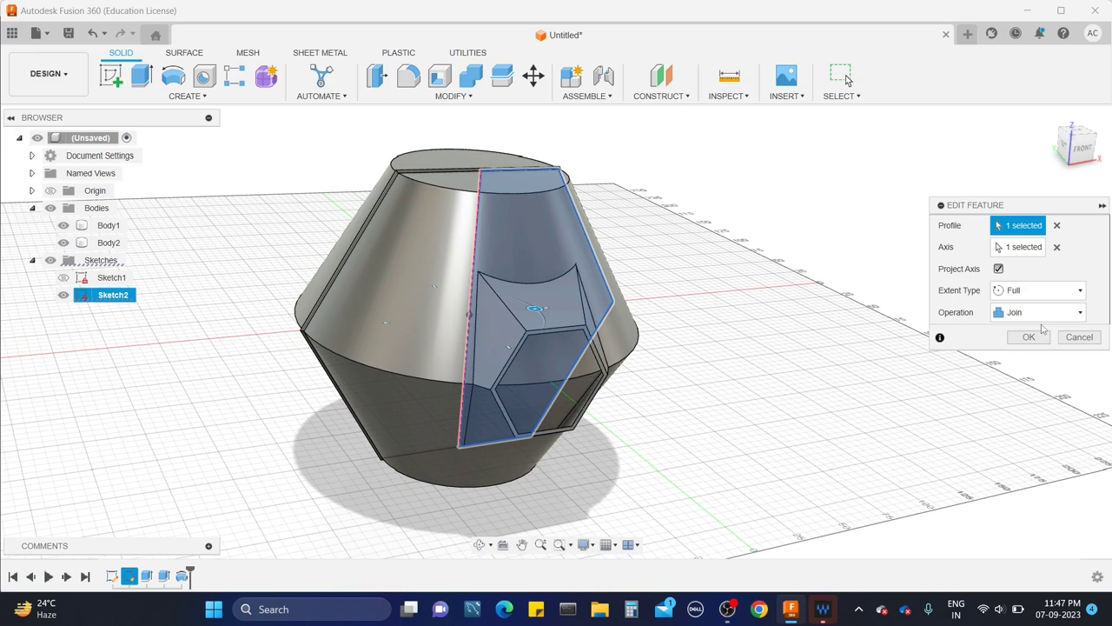
Confirm the revolve edit as a Join and orbit around the resulting double-cone solid
left_click(1075, 340)
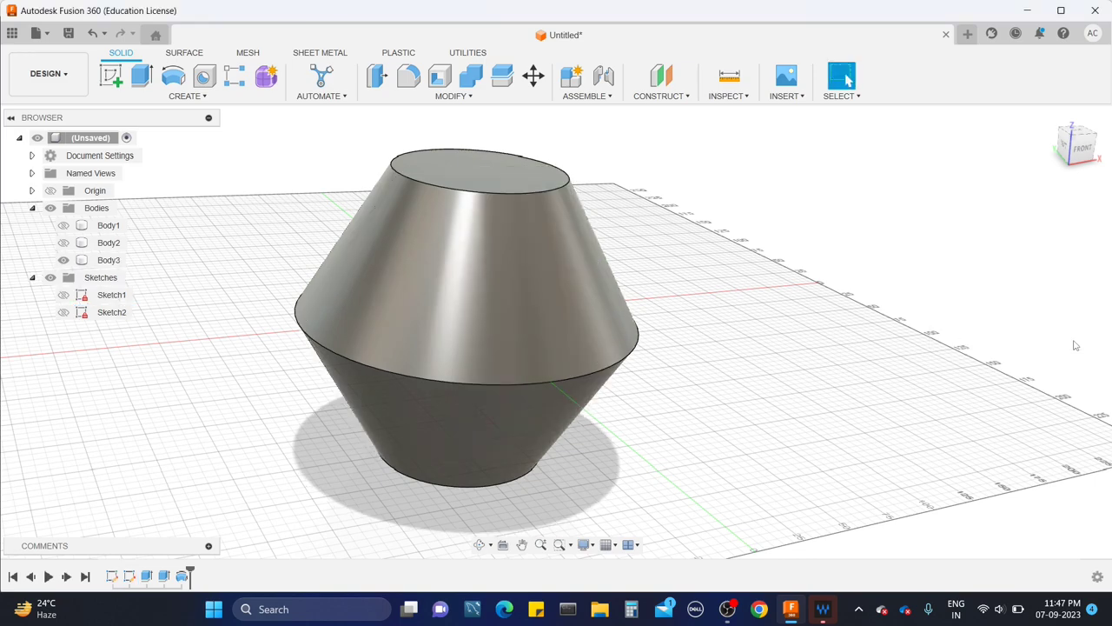
middle_click_drag(730, 286, 674, 281, "shift")
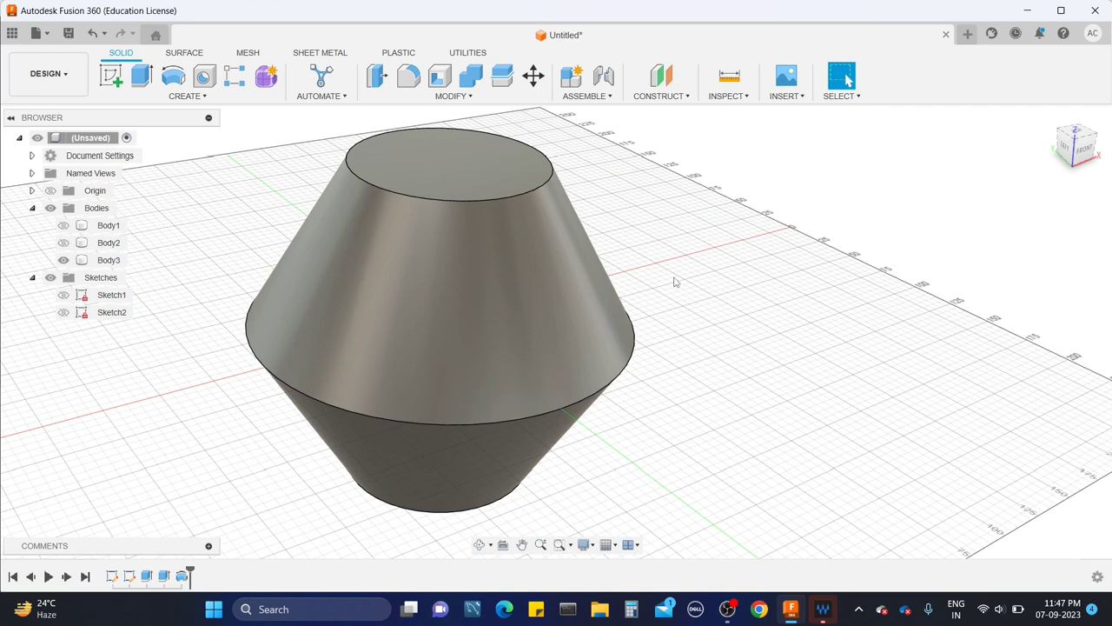